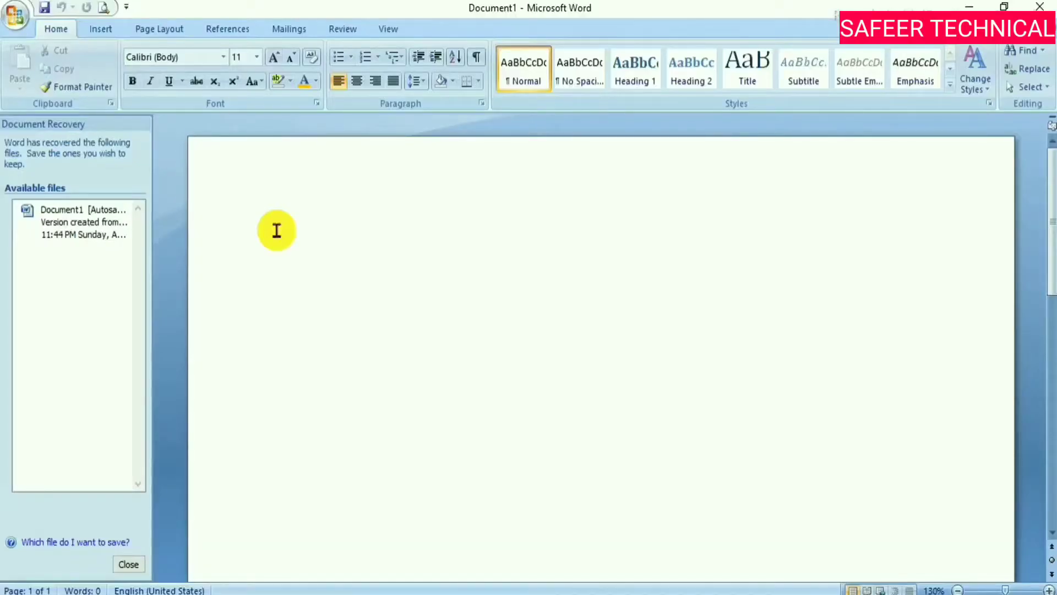
- Browse the built-in header designs such as Blank, Alphabet, Annual and Austere
left_click(111, 32)
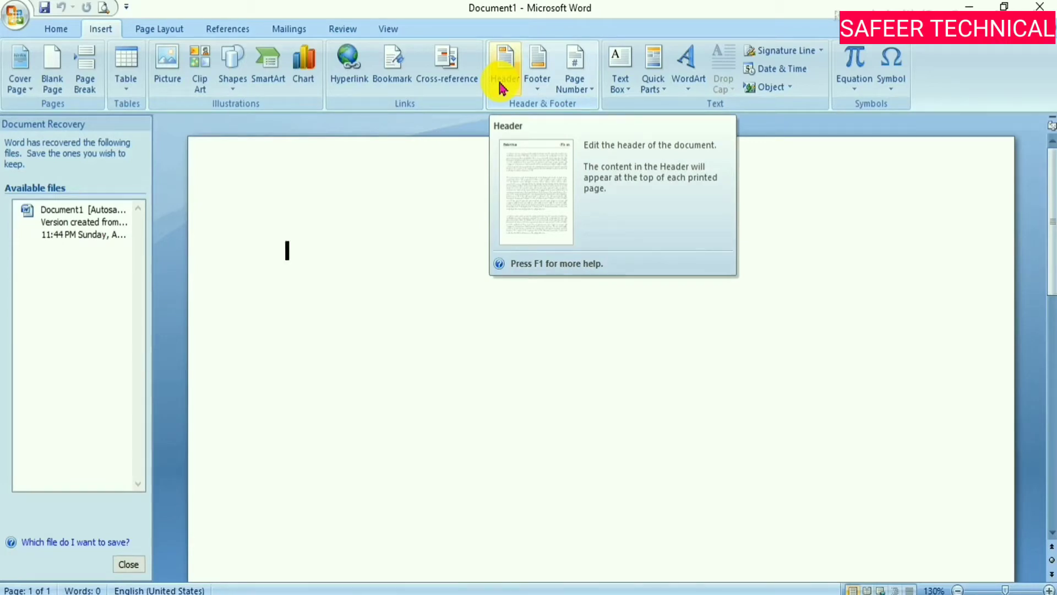
left_click(504, 84)
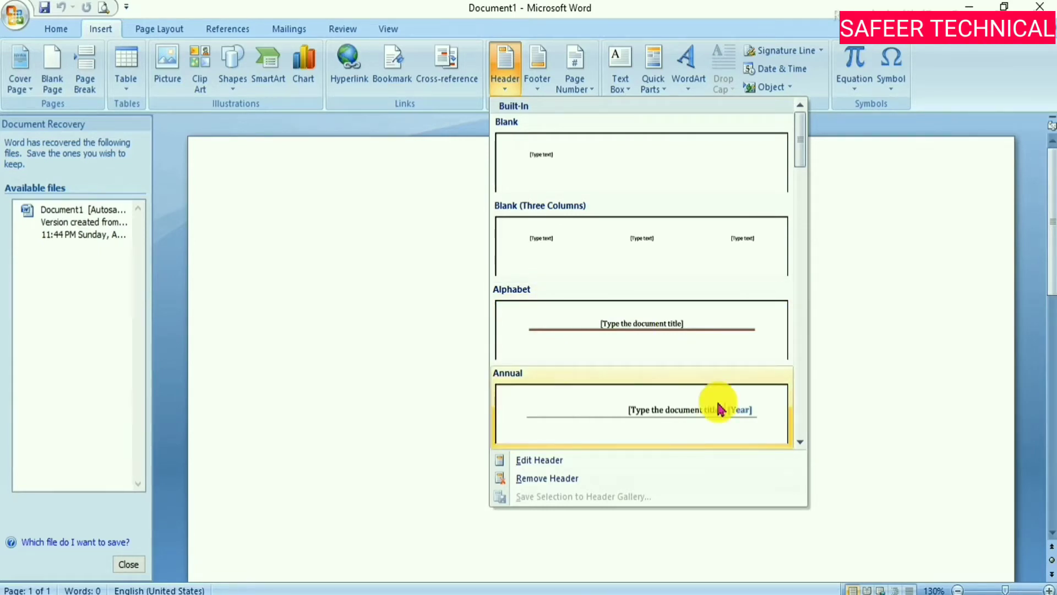
left_click_drag(800, 149, 802, 209)
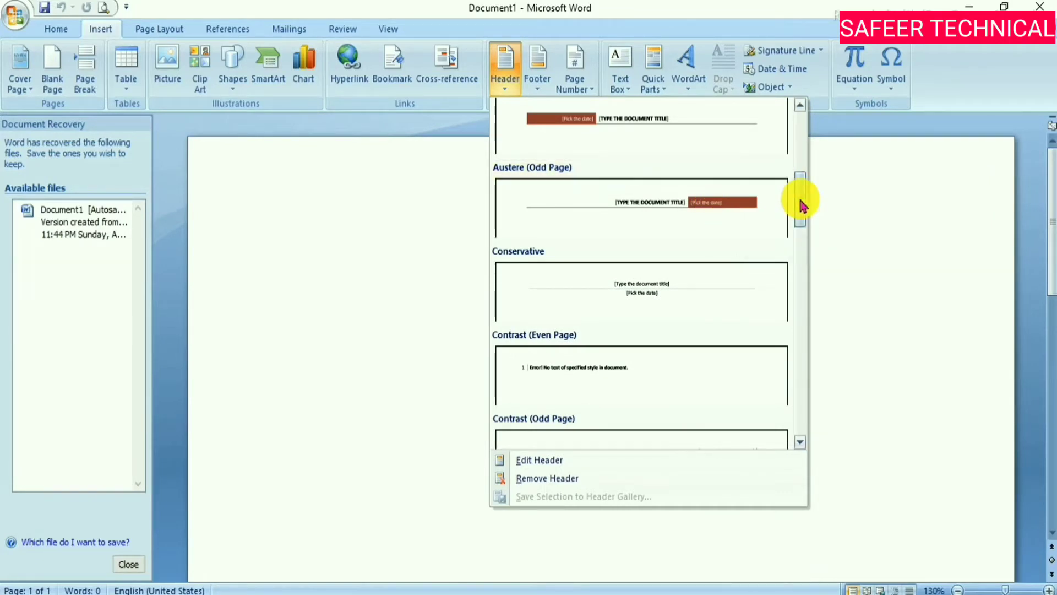
scroll(800, 204, "up", 4)
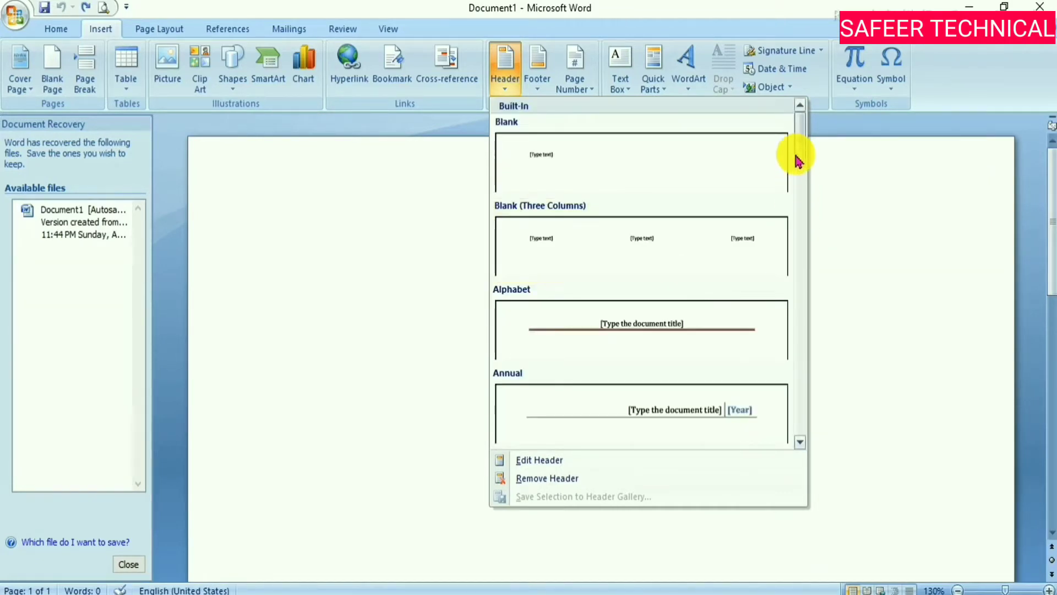
scroll(797, 166, "down", 1)
scroll(800, 187, "down", 3)
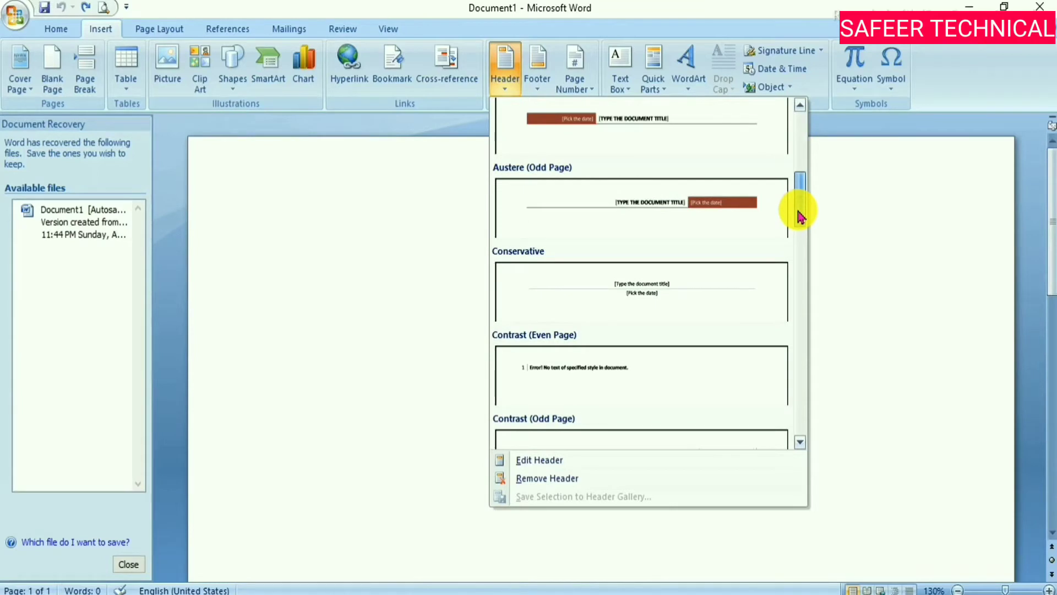
scroll(802, 209, "up", 1)
scroll(803, 196, "up", 1)
scroll(802, 182, "up", 1)
scroll(802, 171, "up", 1)
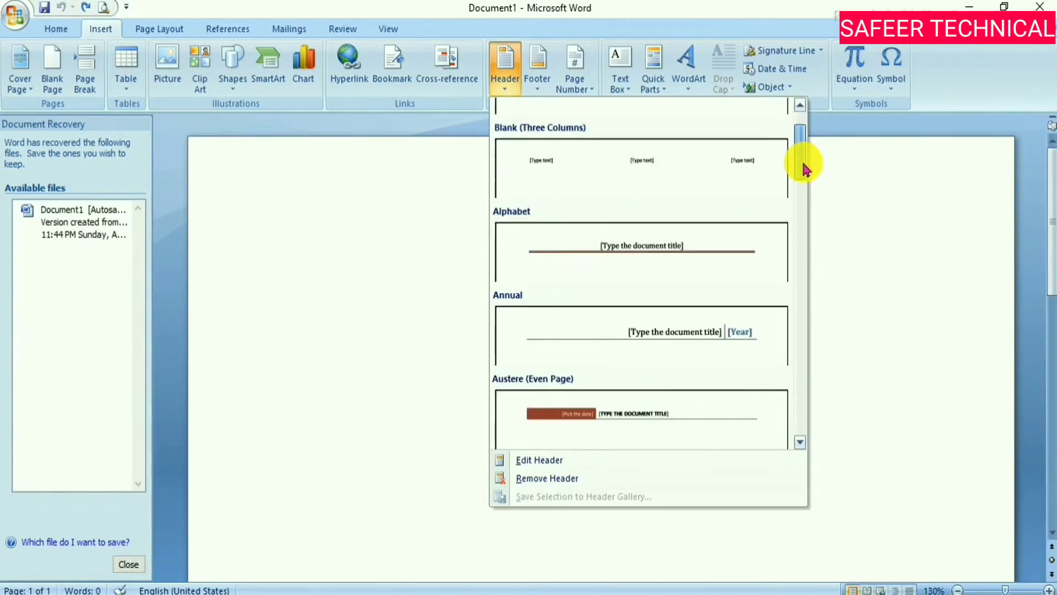
- Insert the Alphabet header titled 'SAFEER COMPUTER', set 0.4" from the top, and close header editing
left_click(702, 260)
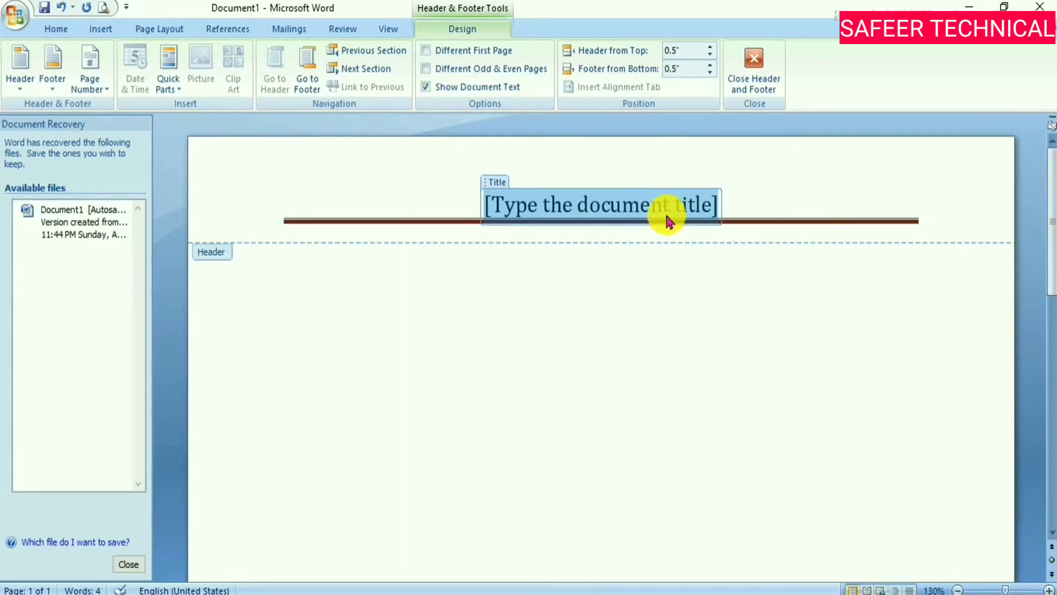
type("SAFEER COMPUTER")
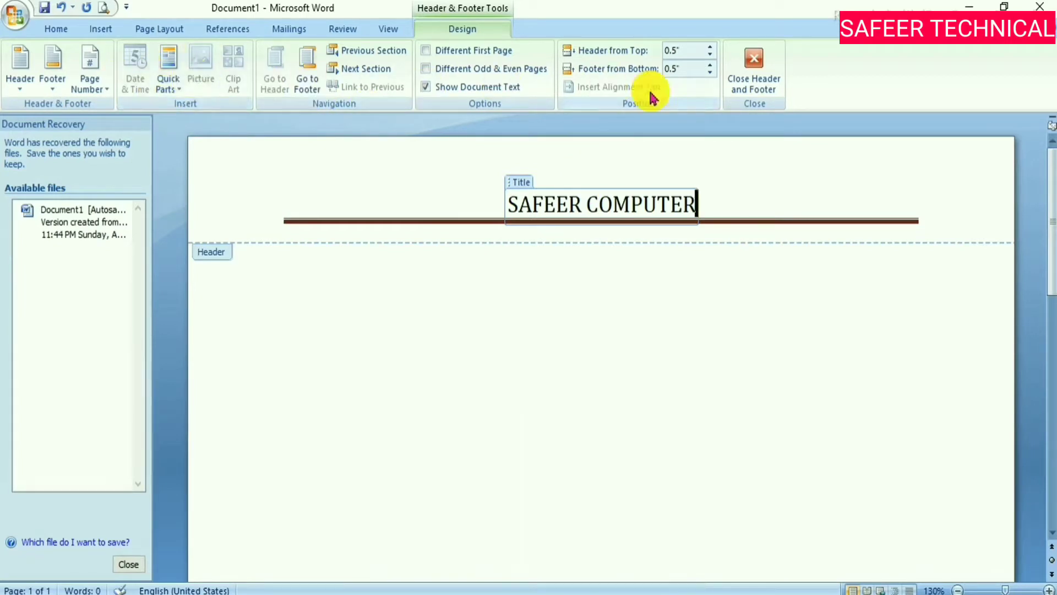
left_click(710, 55)
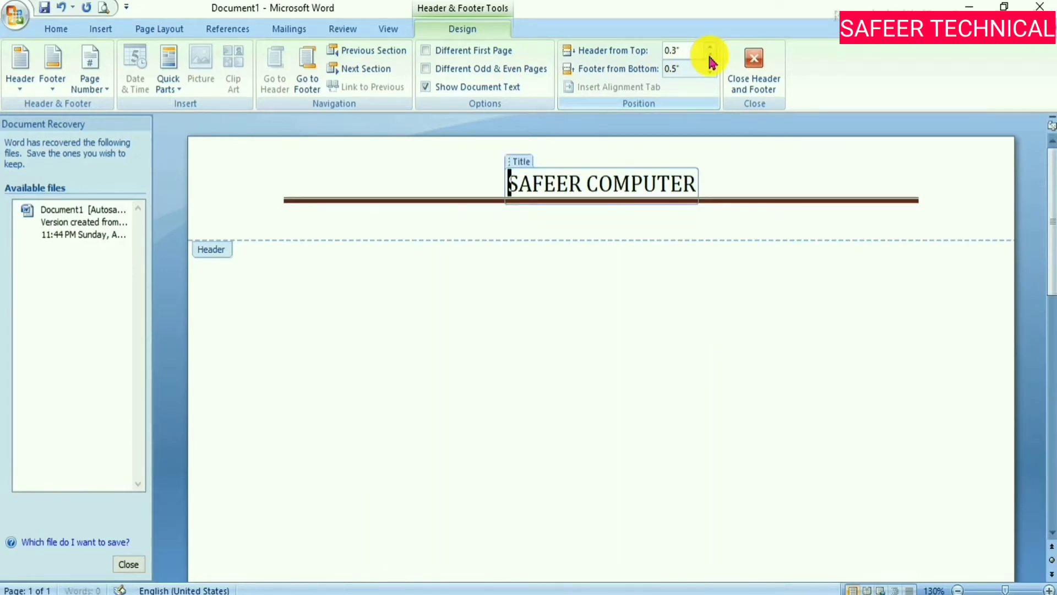
left_click(710, 48)
left_click(711, 53)
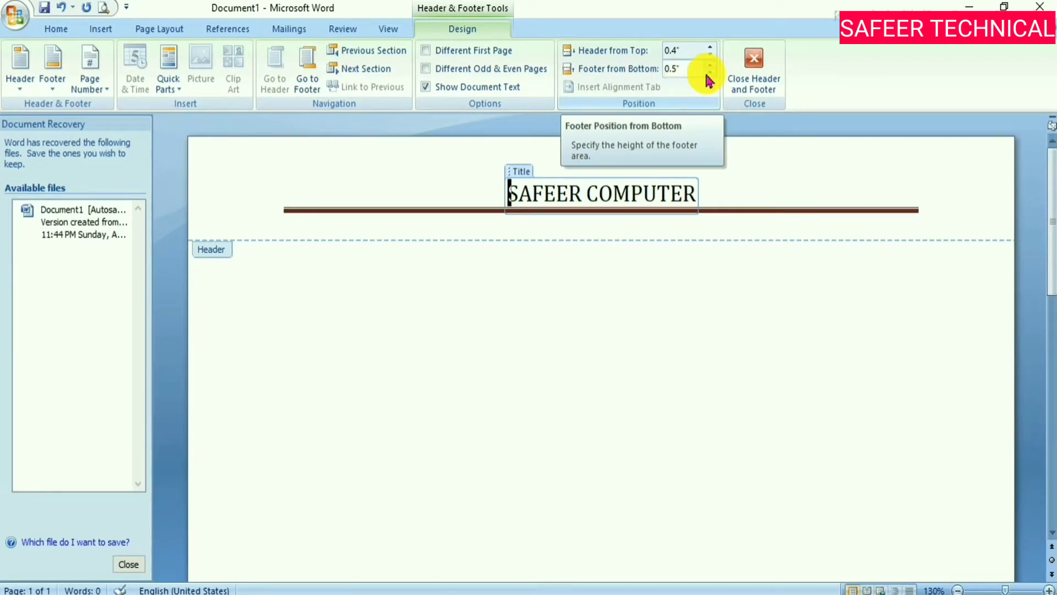
left_click(766, 81)
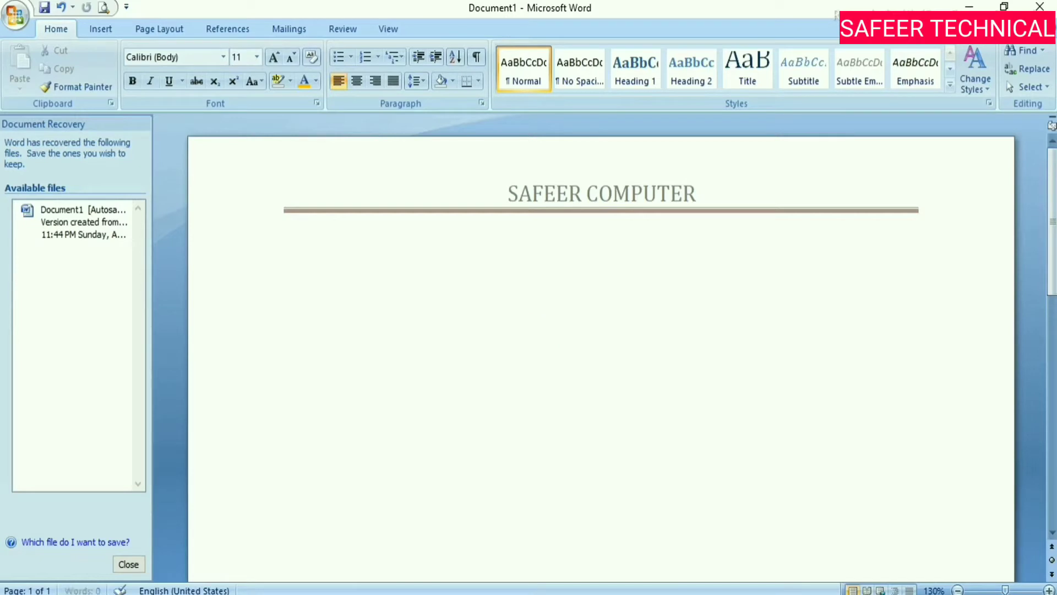
- Insert a page break to create page 2, then scroll back to page 1
key("ctrl+Return")
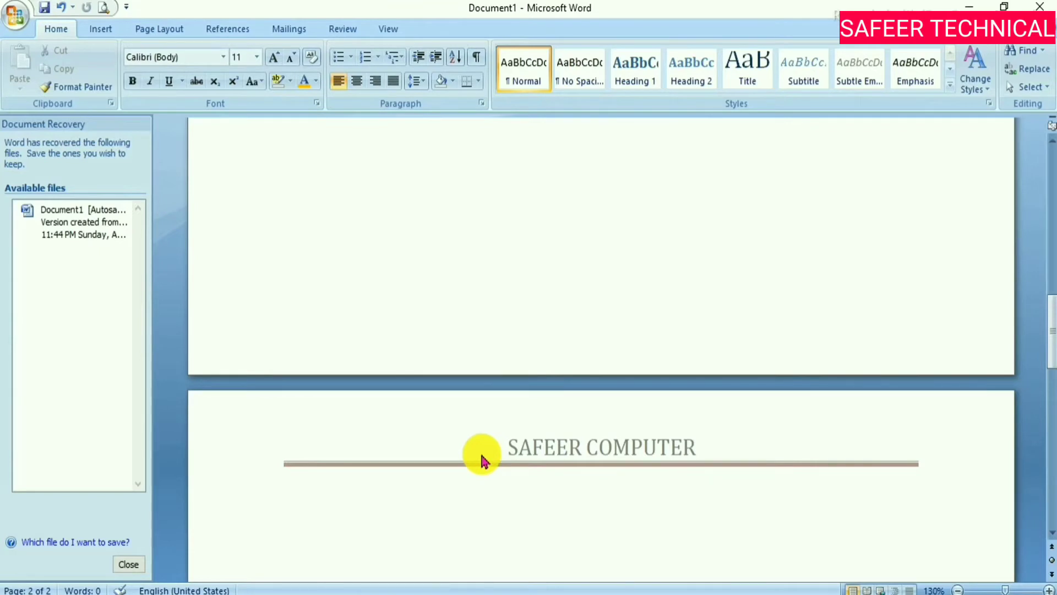
scroll(996, 331, "up", 10)
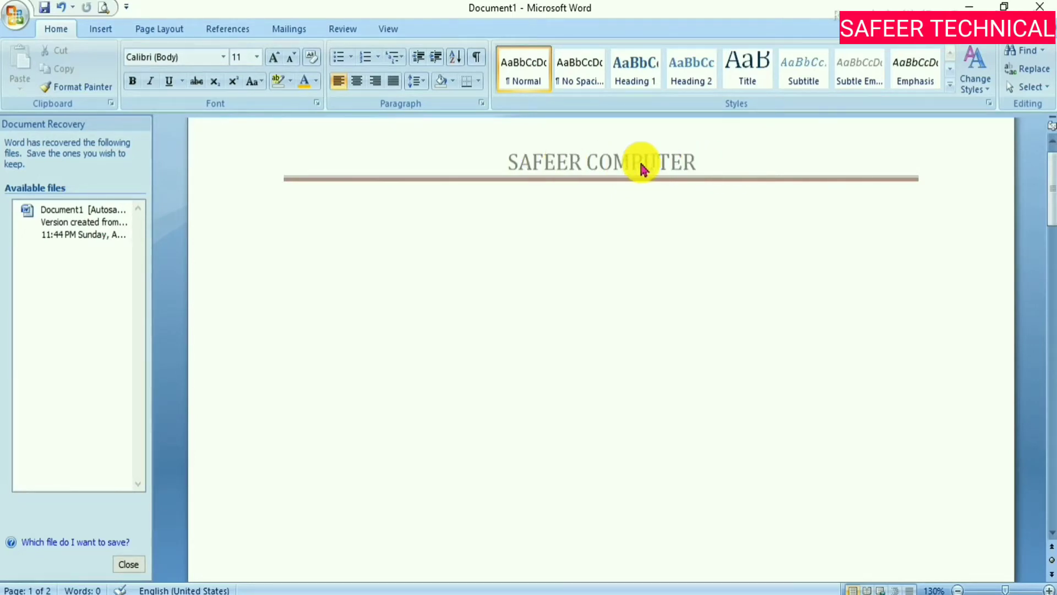
- Remove the Alphabet header with Remove Header and scroll through the header designs again
left_click(101, 29)
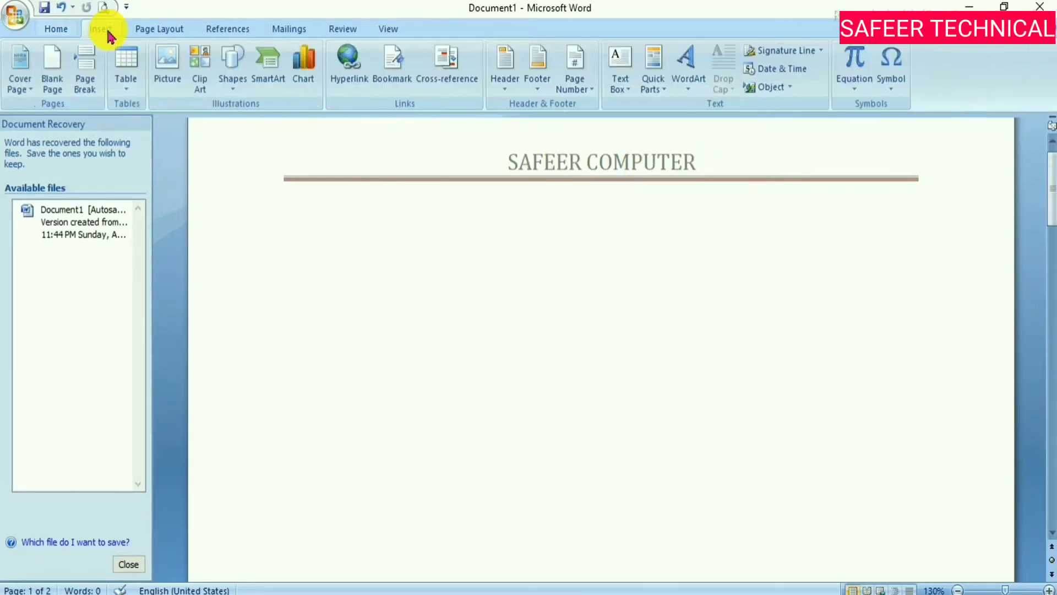
left_click(510, 87)
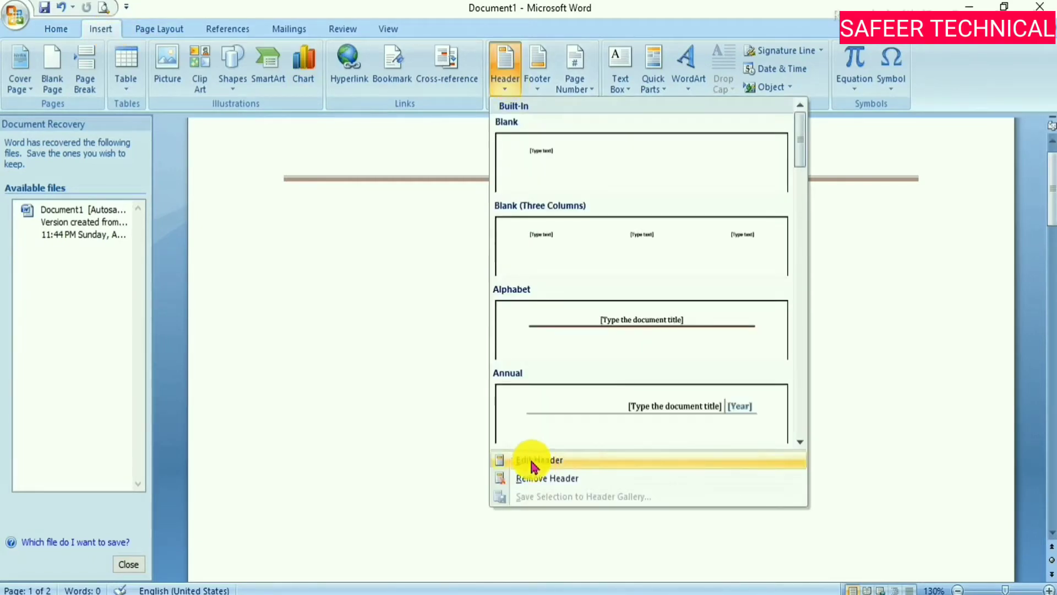
left_click(595, 479)
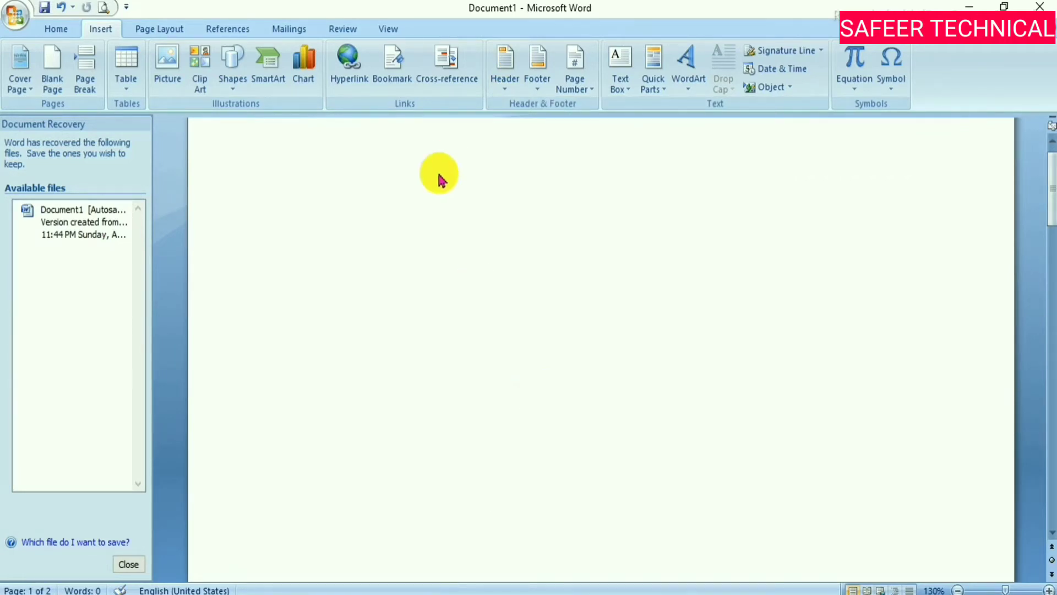
left_click(506, 77)
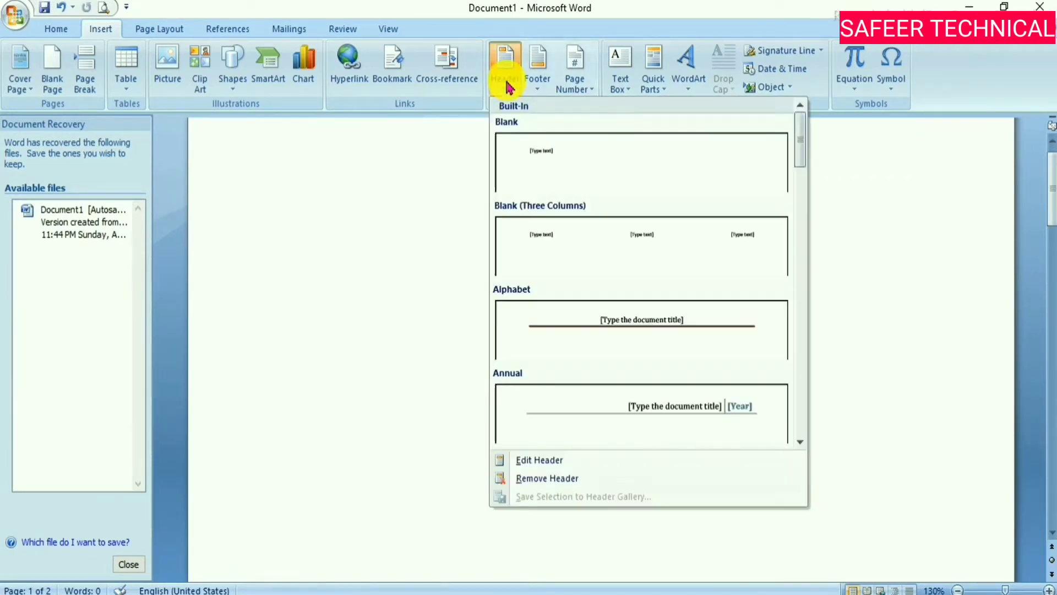
scroll(802, 160, "down", 1)
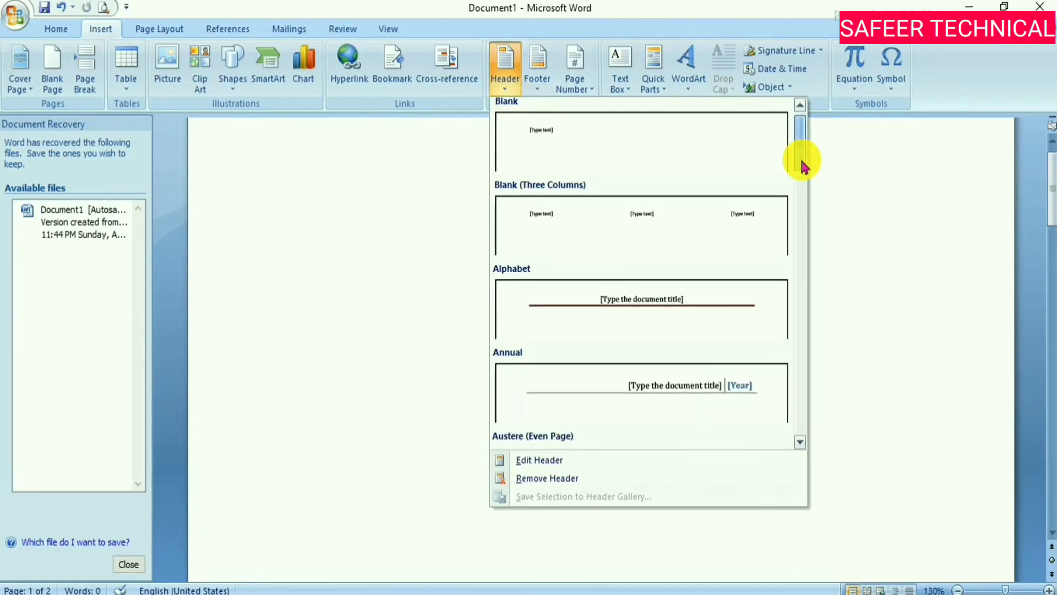
scroll(803, 163, "down", 1)
- Apply the Annual header, set its year field to 2021, and close header editing
left_click(668, 279)
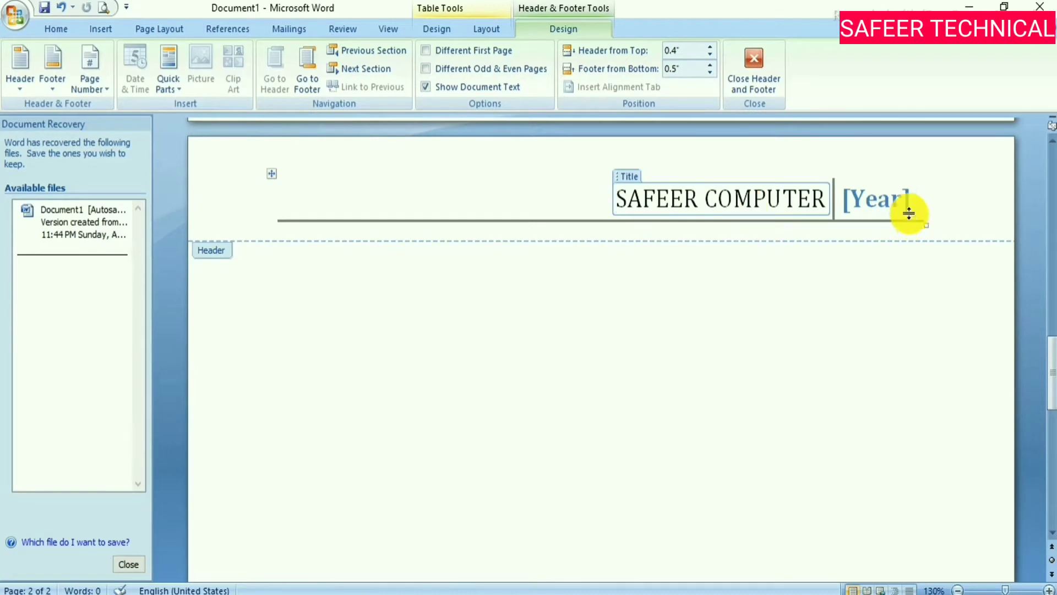
left_click(924, 205)
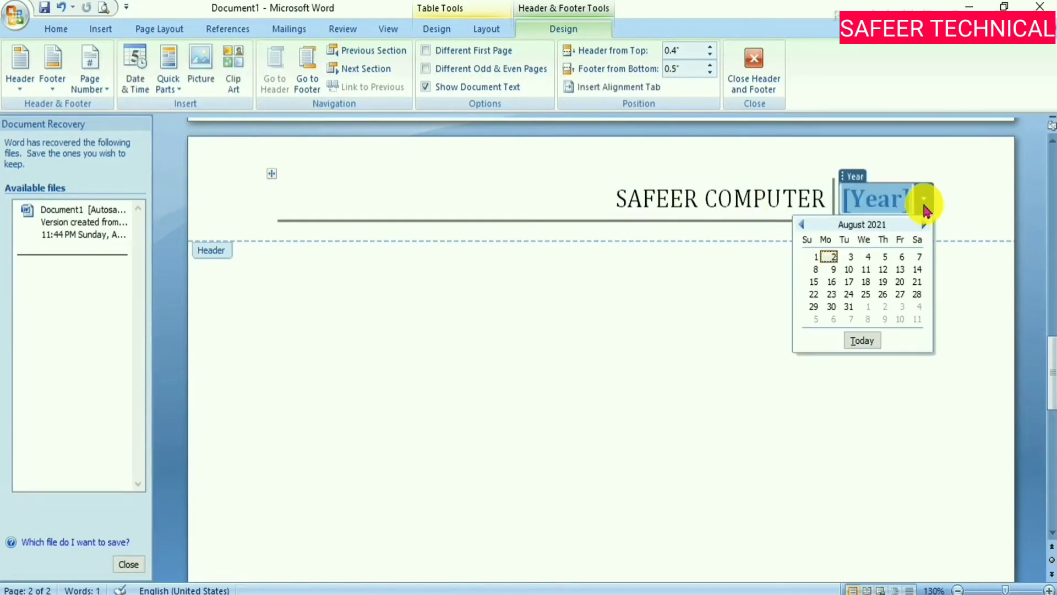
left_click(830, 256)
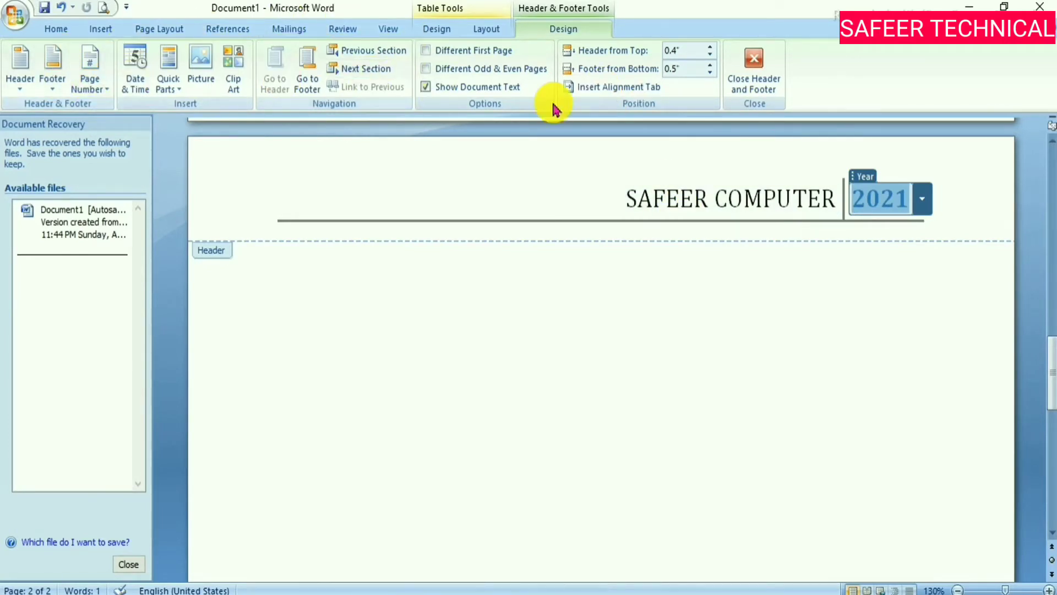
left_click(753, 81)
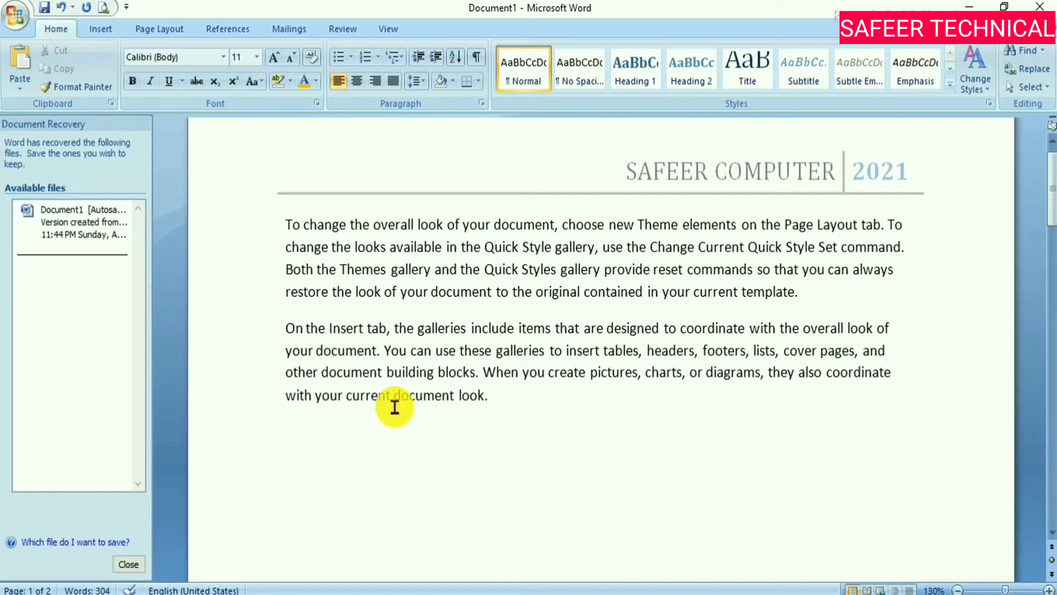
- Scroll through the three pages under the SAFEER COMPUTER 2021 header
left_click_drag(1049, 165, 1046, 342)
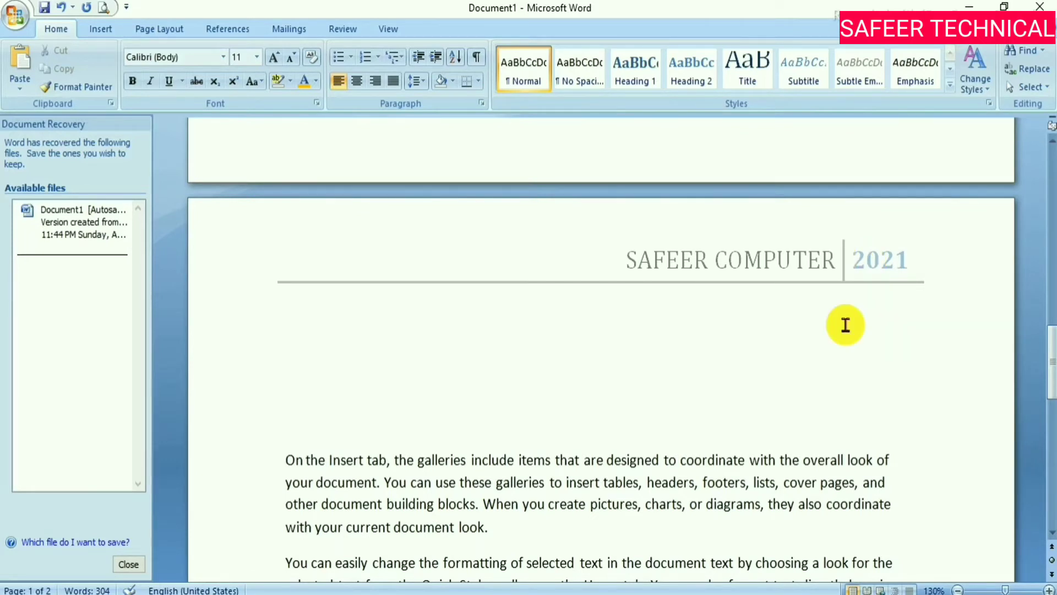
key("Page_Up")
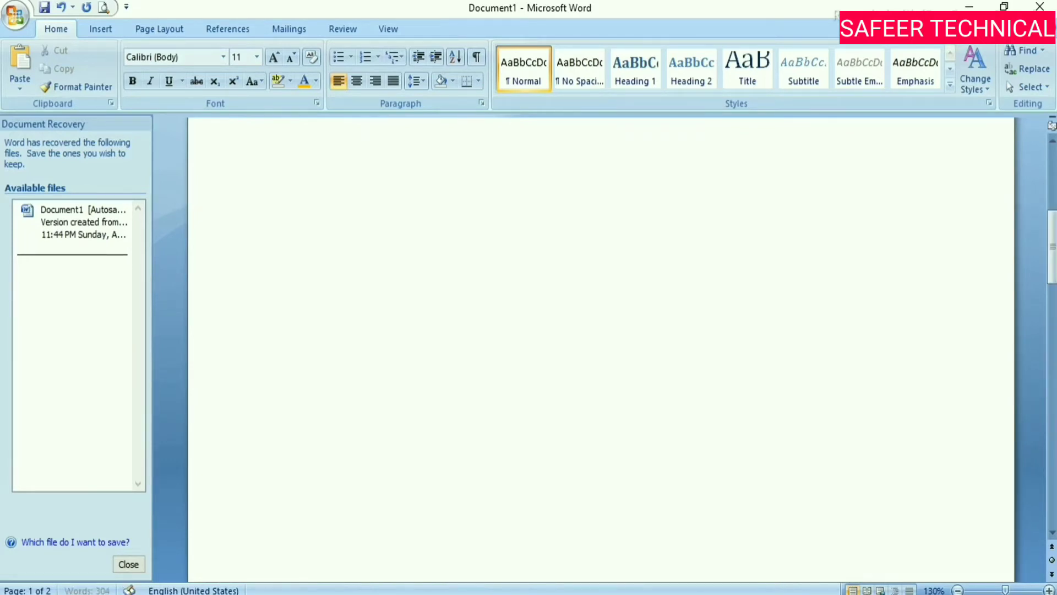
scroll(285, 540, "down", 5)
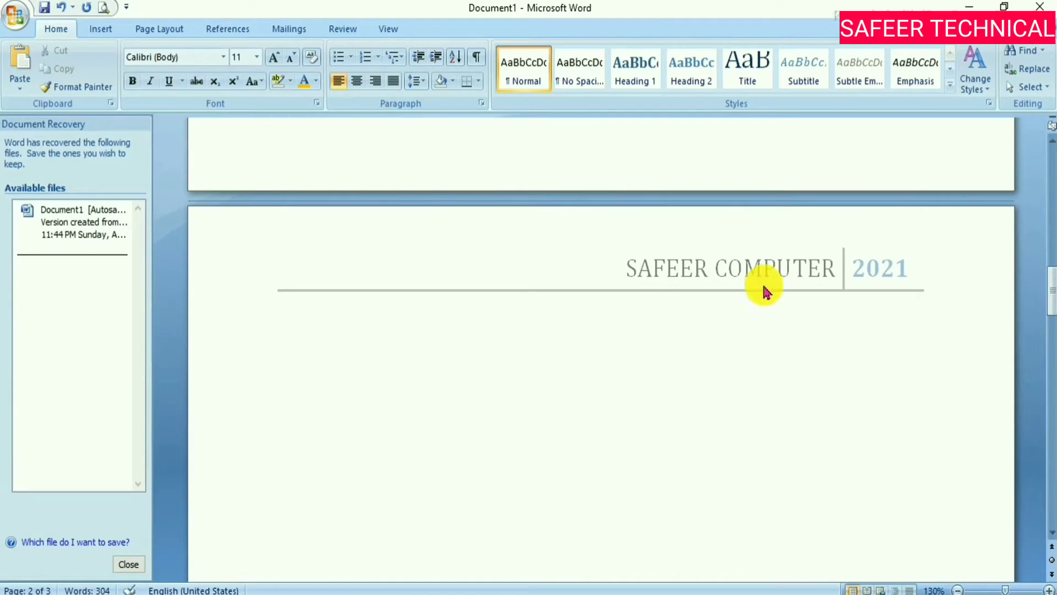
left_click_drag(1052, 290, 1052, 176)
left_click(100, 29)
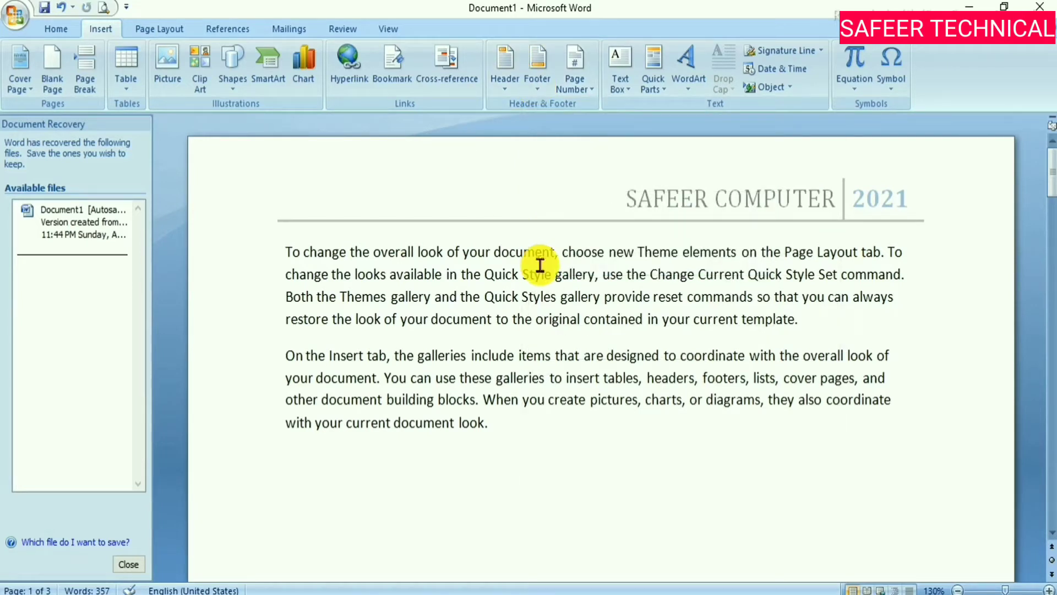
- Insert the brown Tiles footer with its company-address placeholder and page number
left_click(537, 96)
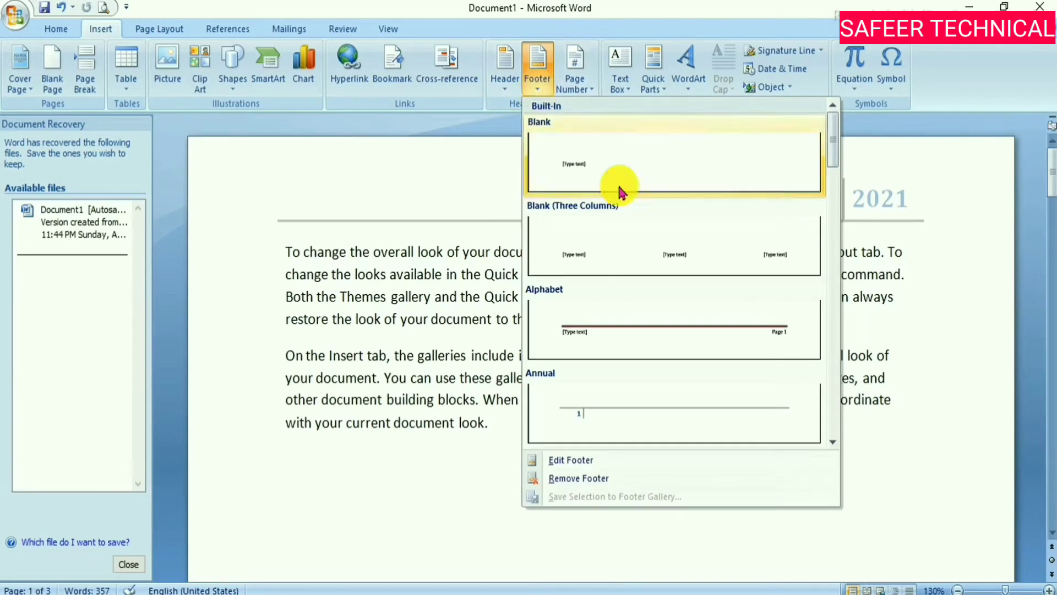
left_click_drag(830, 146, 832, 402)
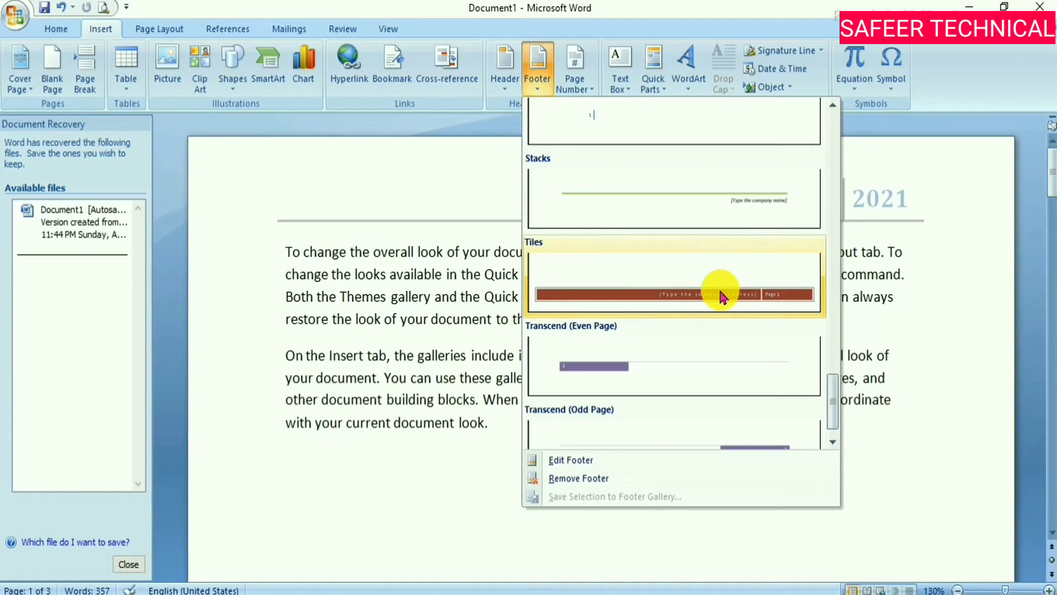
left_click(702, 286)
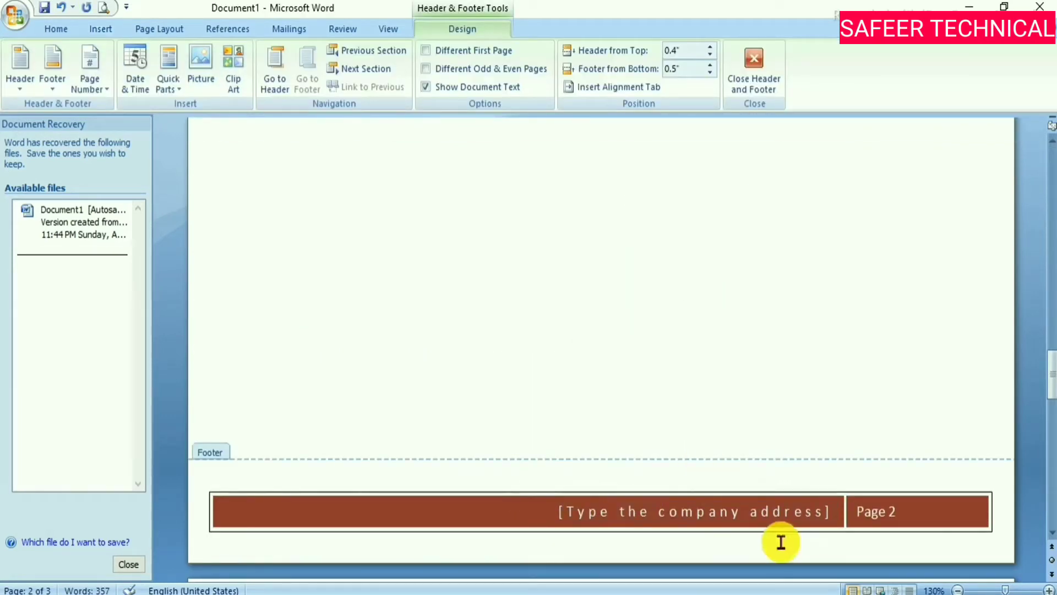
- Replace the footer's company address placeholder with 'safeer computer' and check it on pages 2 and 3
left_click(824, 521)
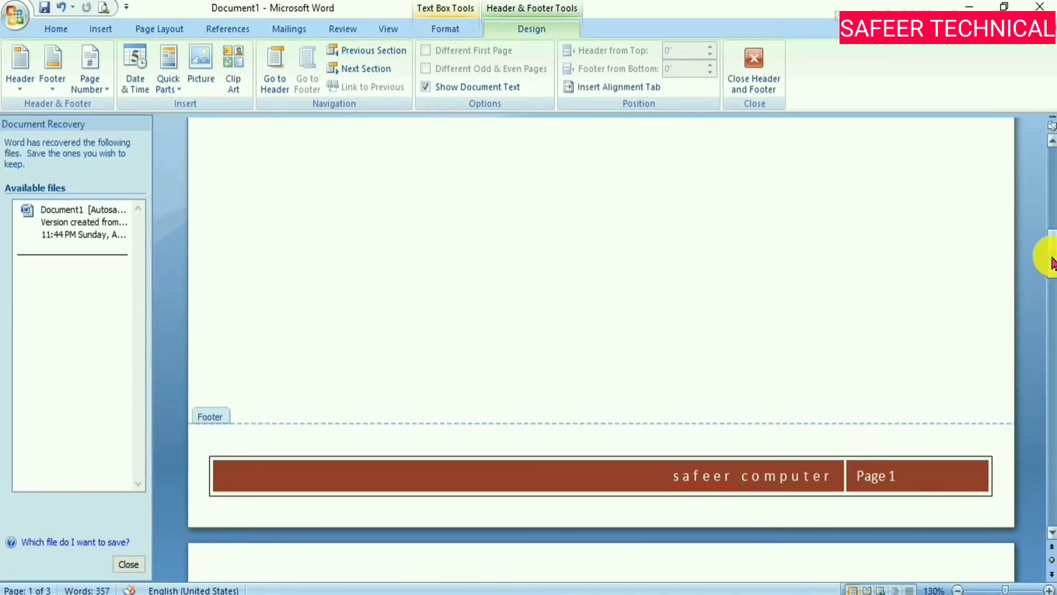
left_click_drag(1051, 267, 1051, 401)
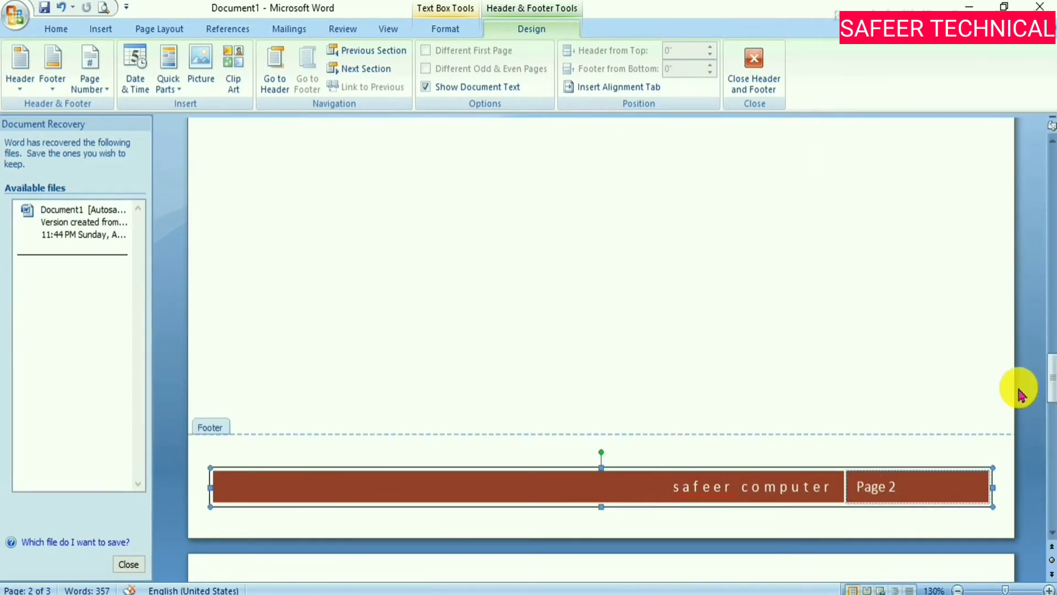
left_click_drag(1050, 391, 1051, 506)
left_click(865, 524)
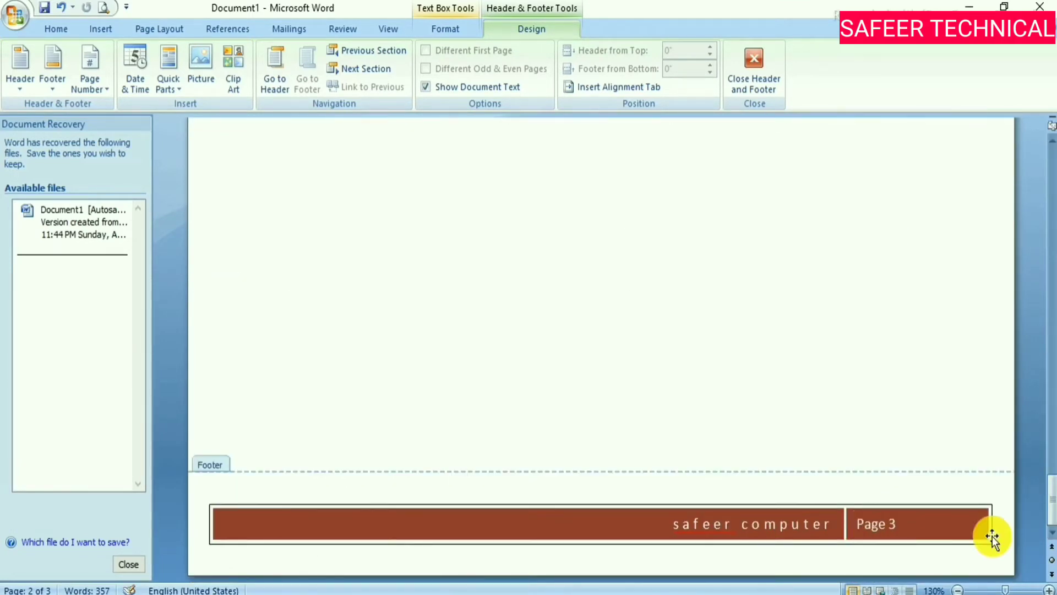
scroll(692, 527, "down", 1)
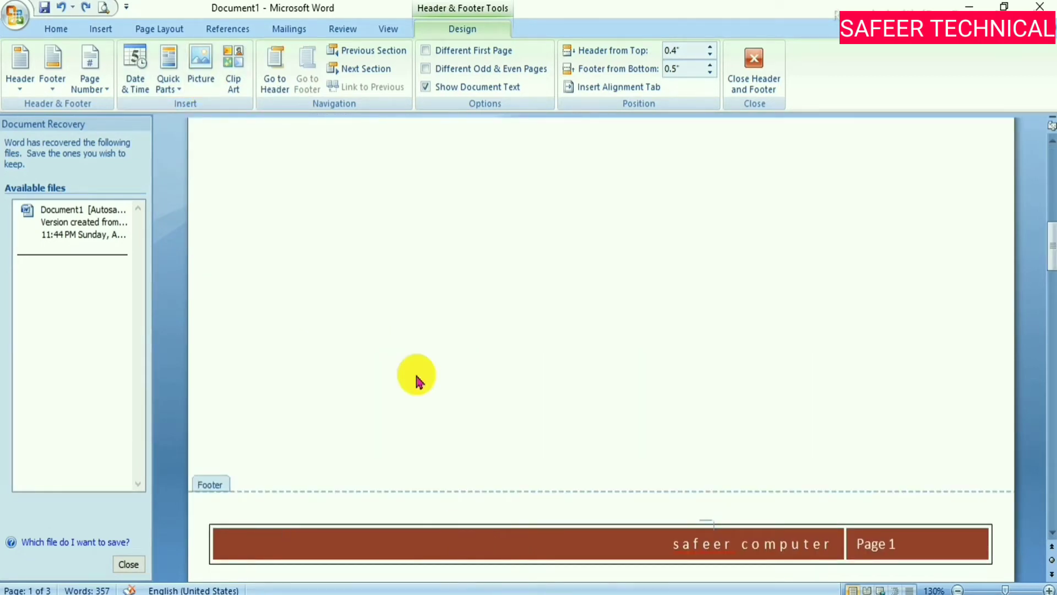
- Insert a photo into the footer, shrink it to about 0.98" × 0.92", and apply a white-framed picture style
left_click(199, 82)
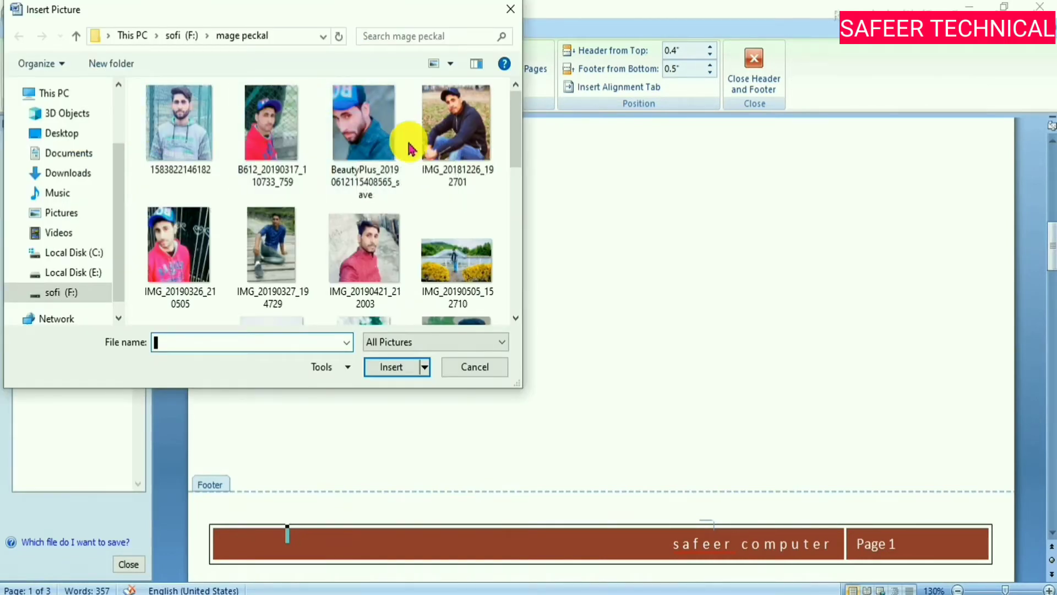
double_click(198, 136)
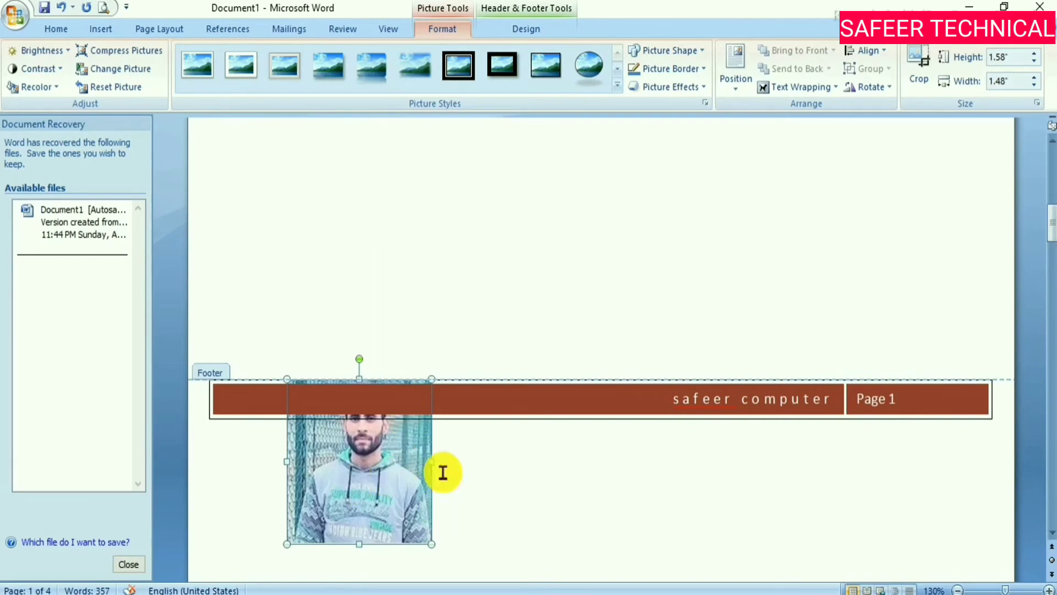
mouse_move(428, 376)
left_mouse_down()
mouse_move(388, 452)
mouse_move(371, 426)
left_mouse_up()
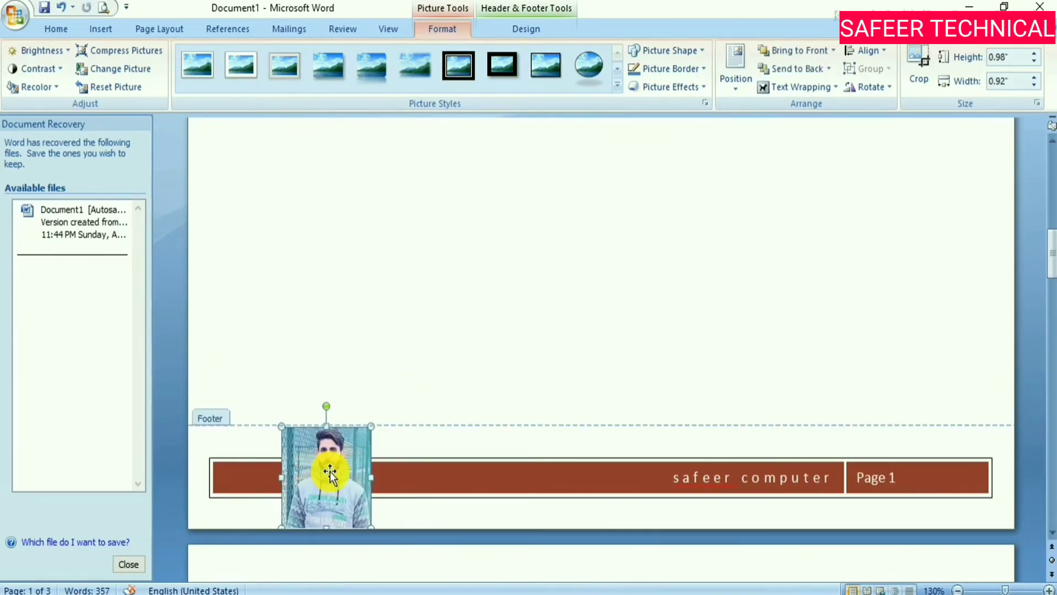
left_click(386, 74)
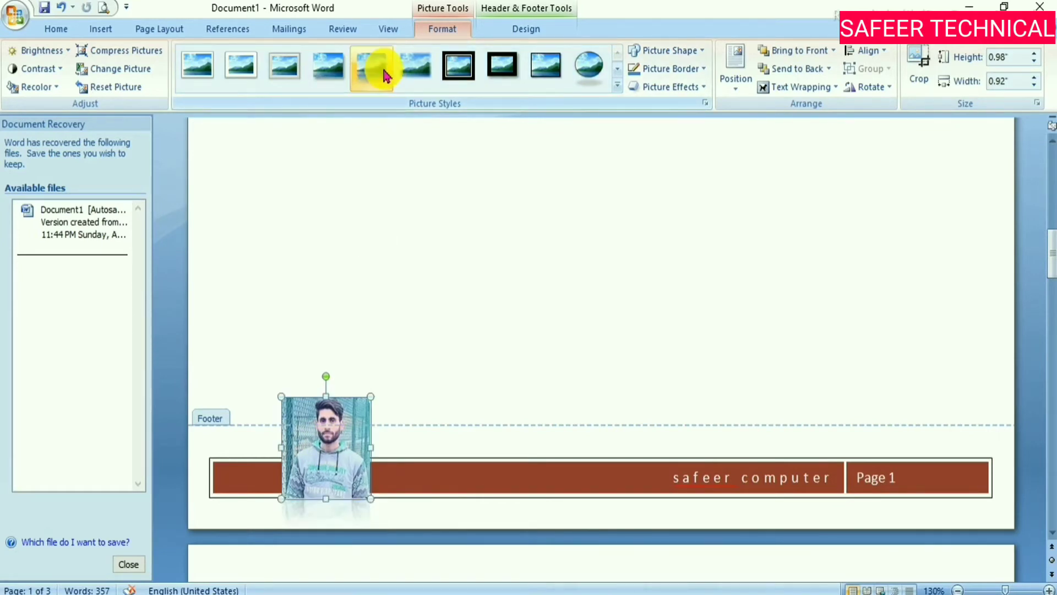
left_click(259, 74)
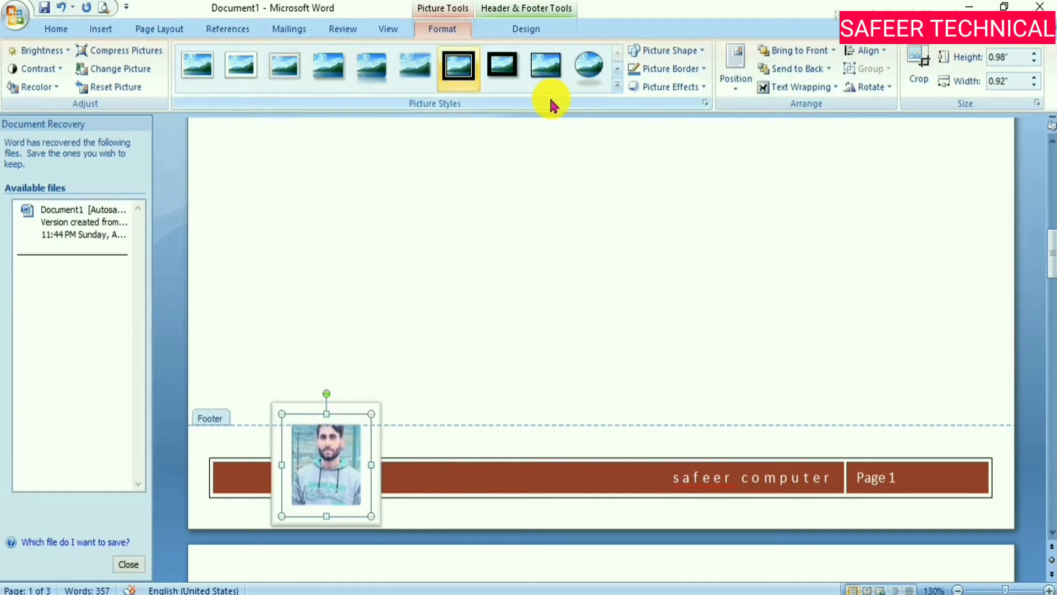
left_click(1048, 319)
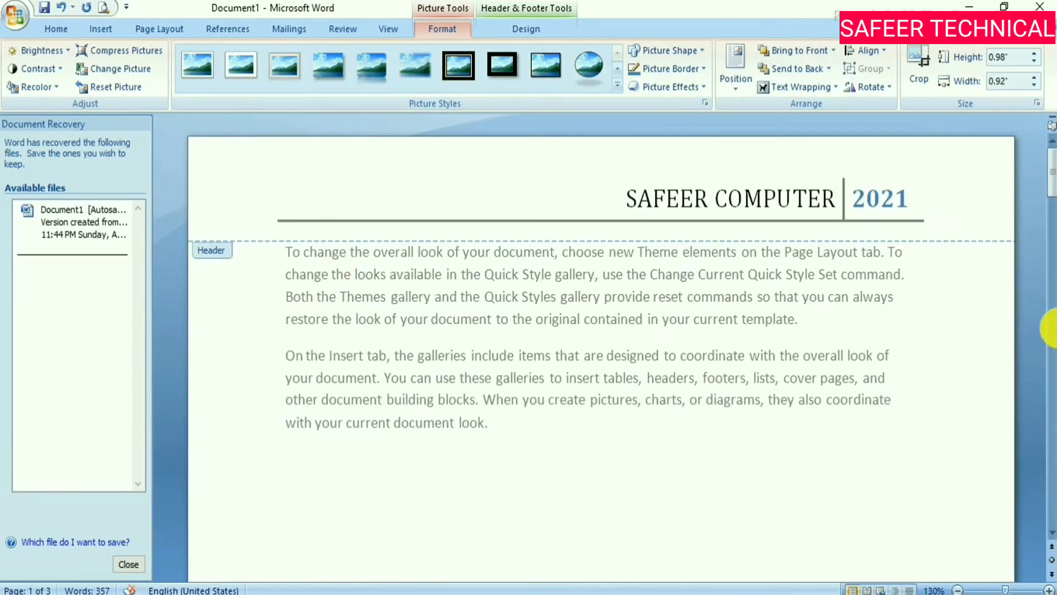
left_click_drag(1048, 188, 1021, 414)
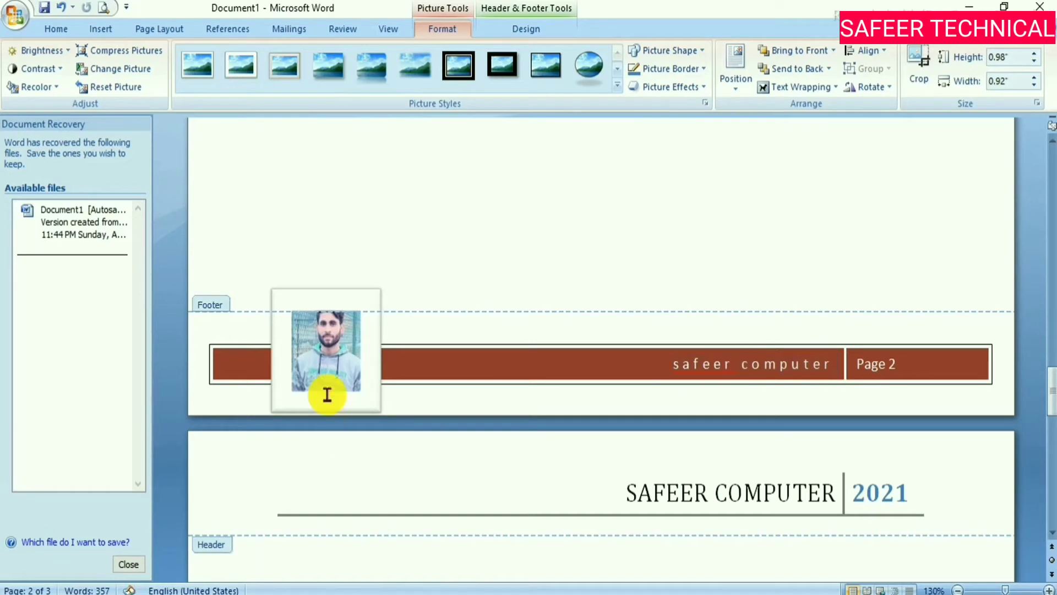
- Reopen footer editing and set the header 0.2" from the top
left_click(100, 28)
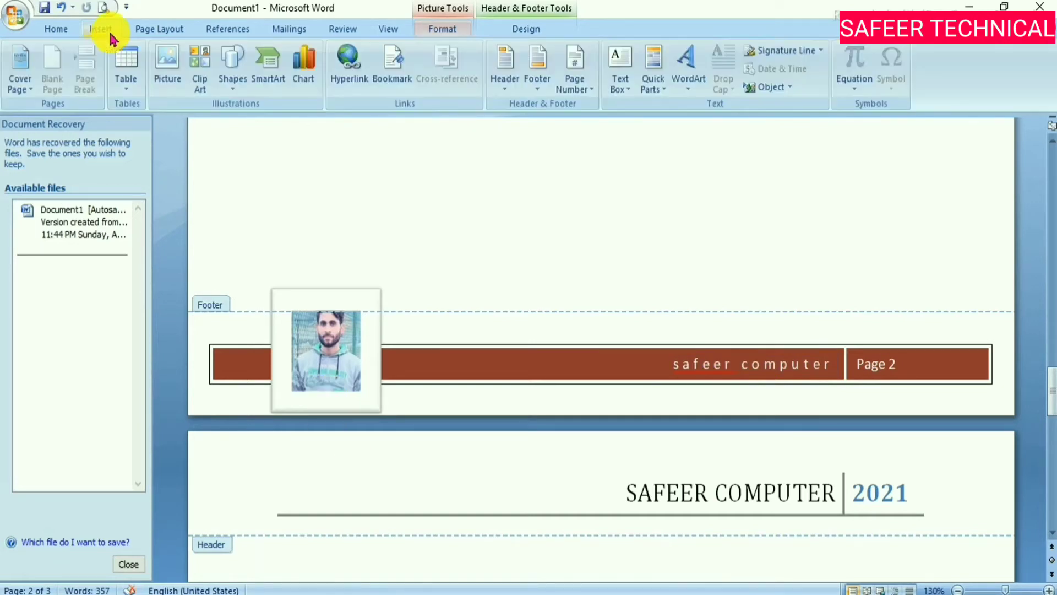
left_click(537, 66)
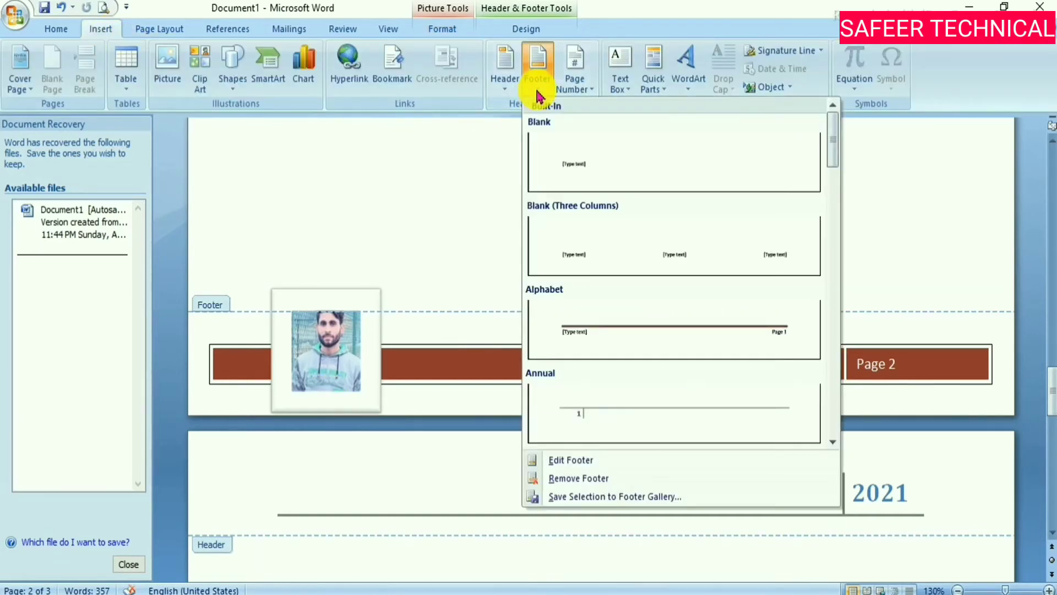
left_click(584, 462)
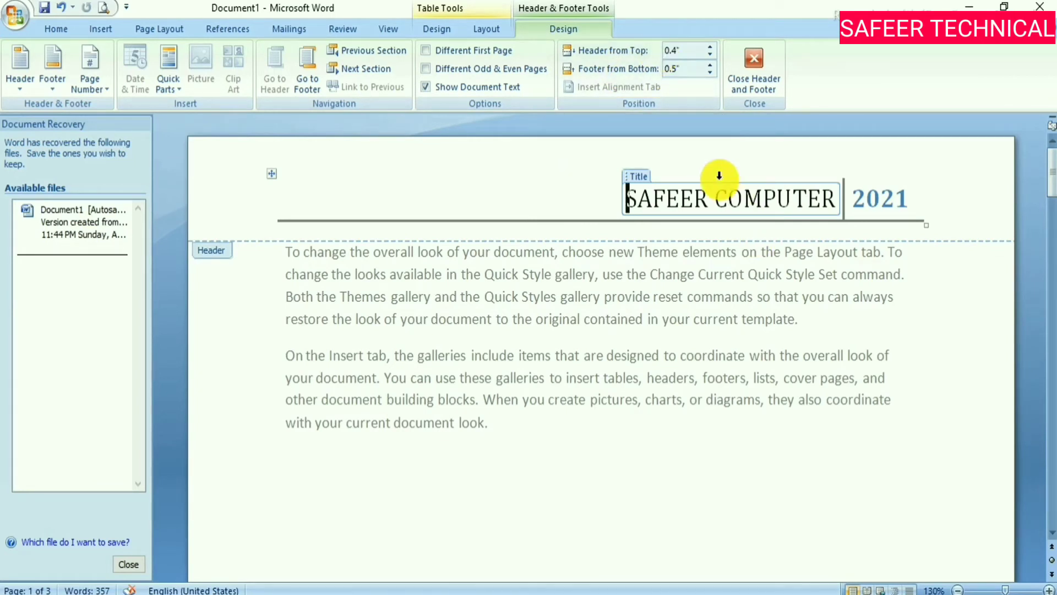
left_click(711, 47)
left_click(710, 47)
- Set the footer 0.6" from the bottom and close header and footer editing
scroll(710, 54, "down", 4)
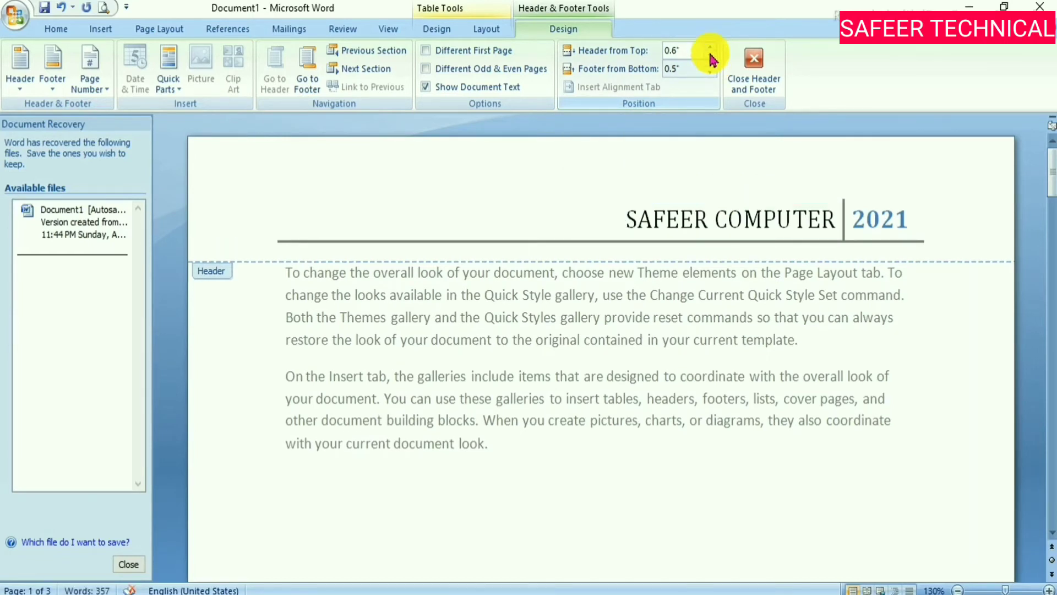
scroll(771, 275, "down", 5)
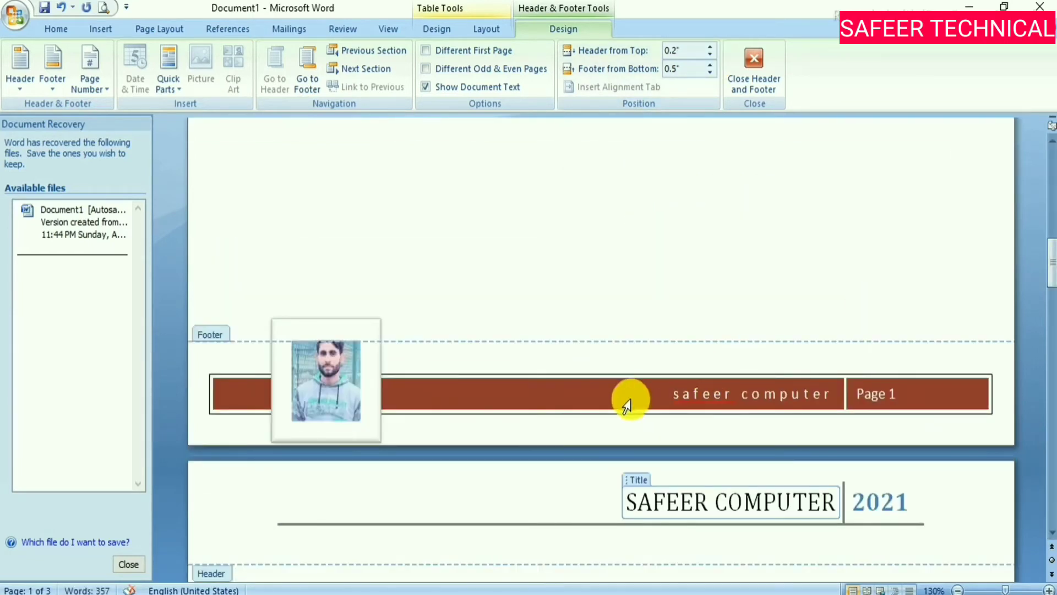
left_click(645, 379)
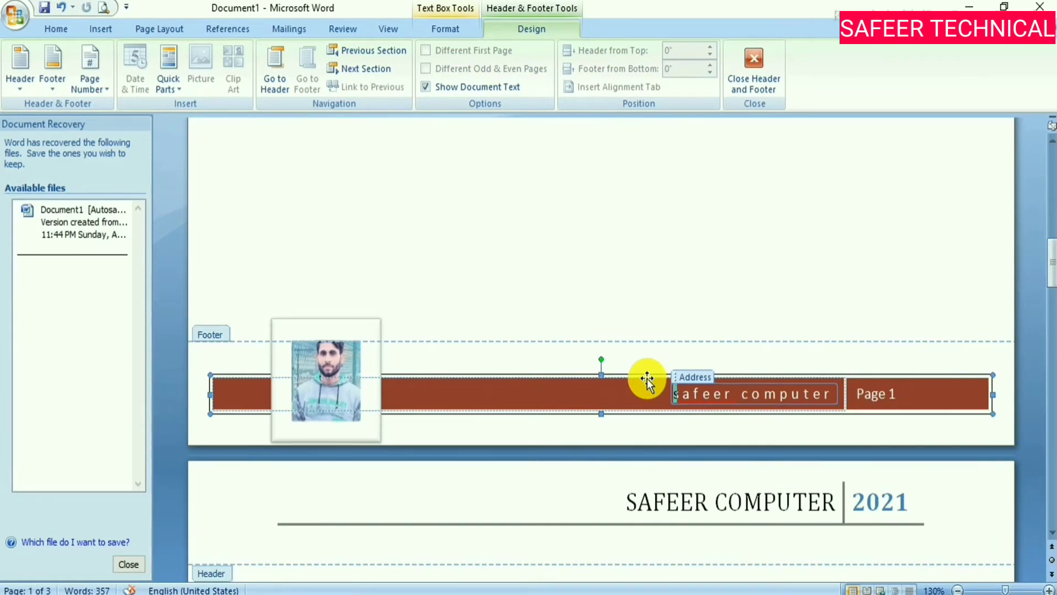
key("Escape")
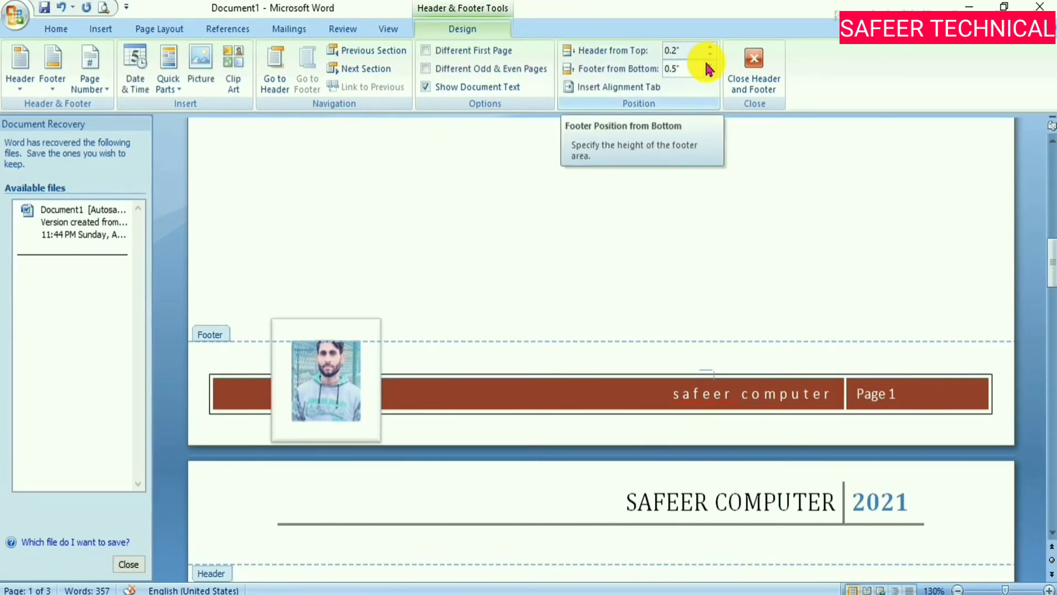
scroll(709, 68, "up", 1)
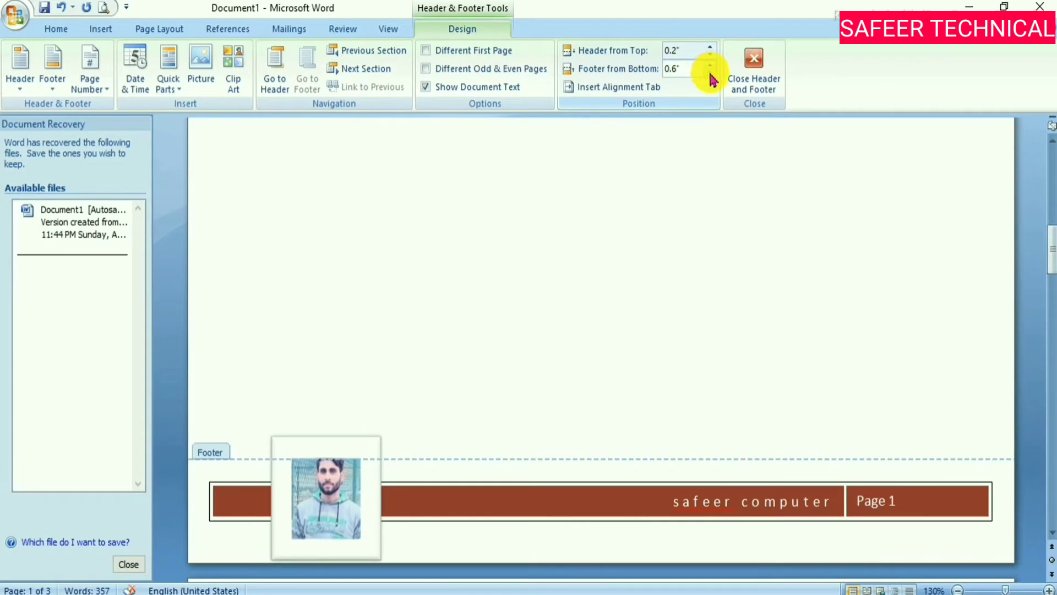
left_click(710, 72)
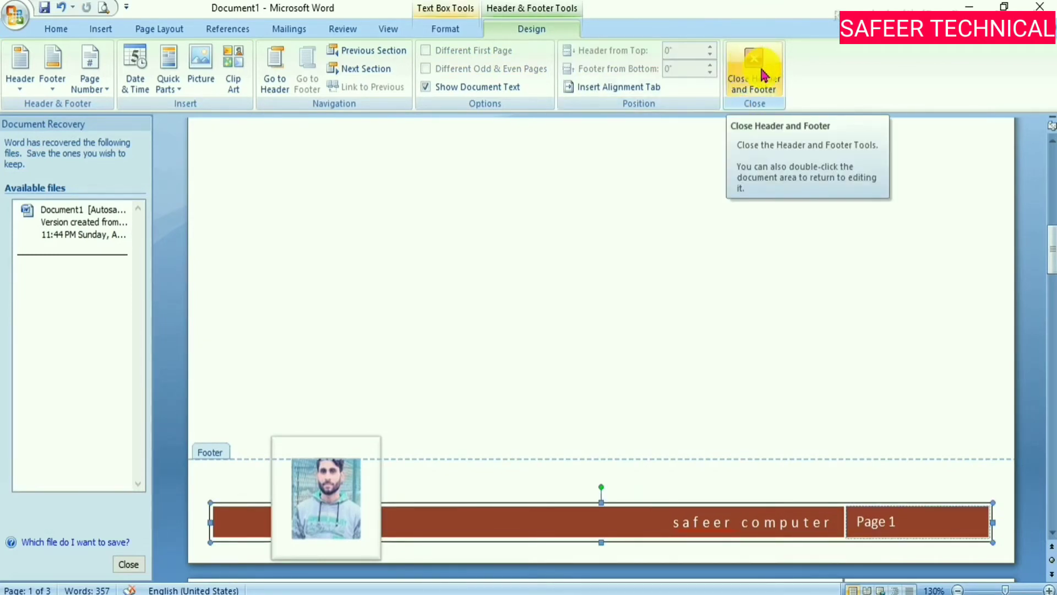
left_click(764, 75)
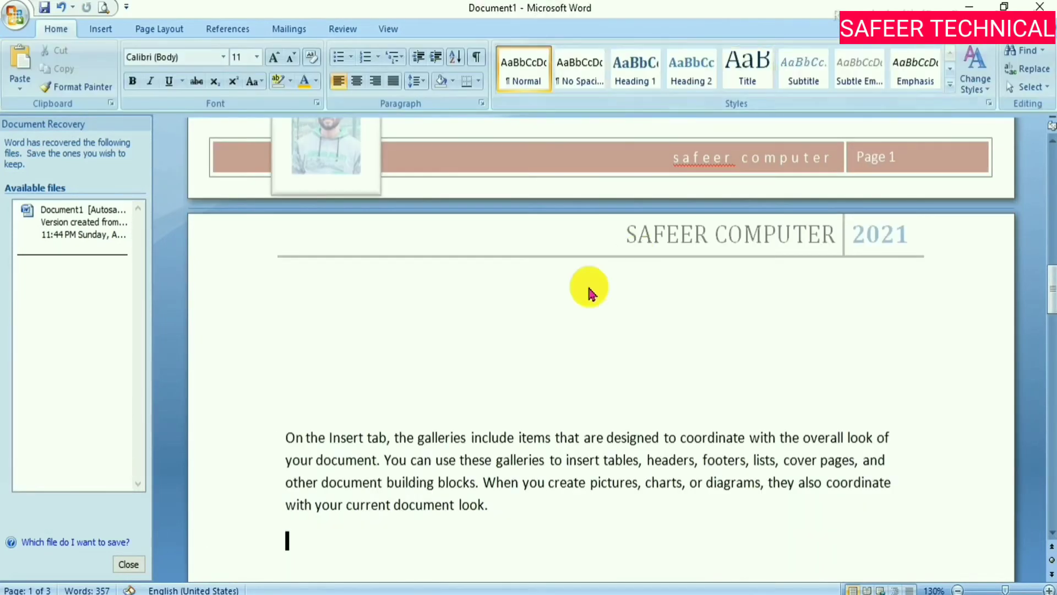
- Scroll down and back up through the empty Document2 page
scroll(573, 291, "down", 4)
scroll(574, 290, "up", 3)
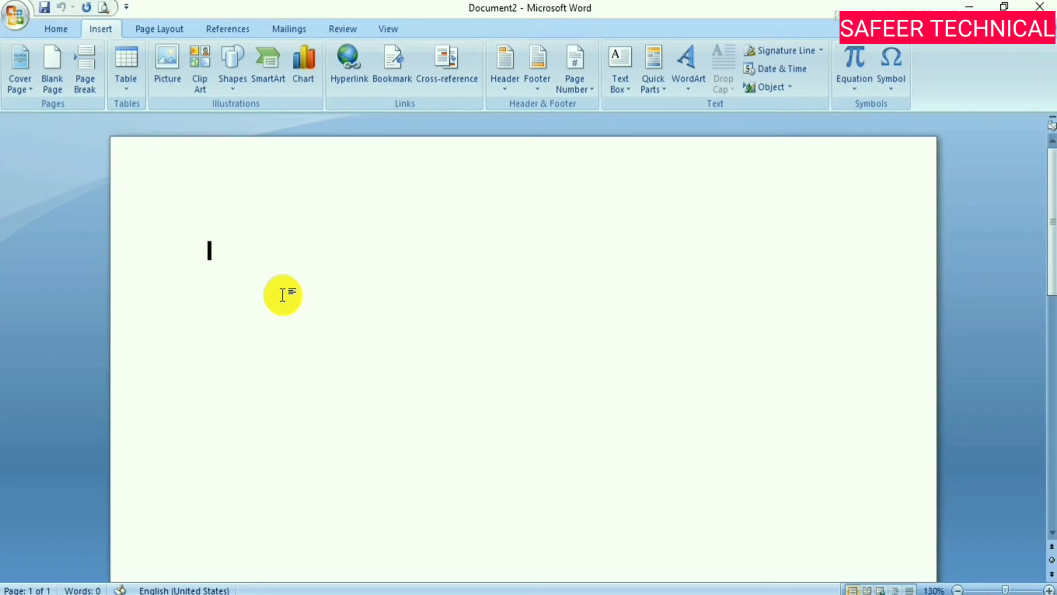
- Add an Accent Bar 1 page number at the top of the page and close the header
left_click(574, 86)
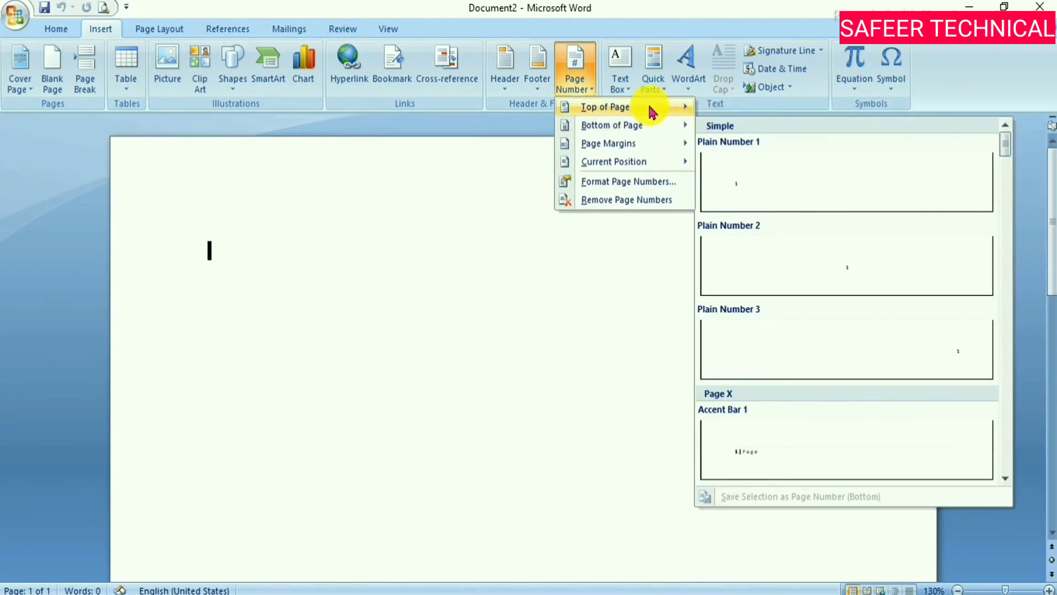
mouse_move(606, 108)
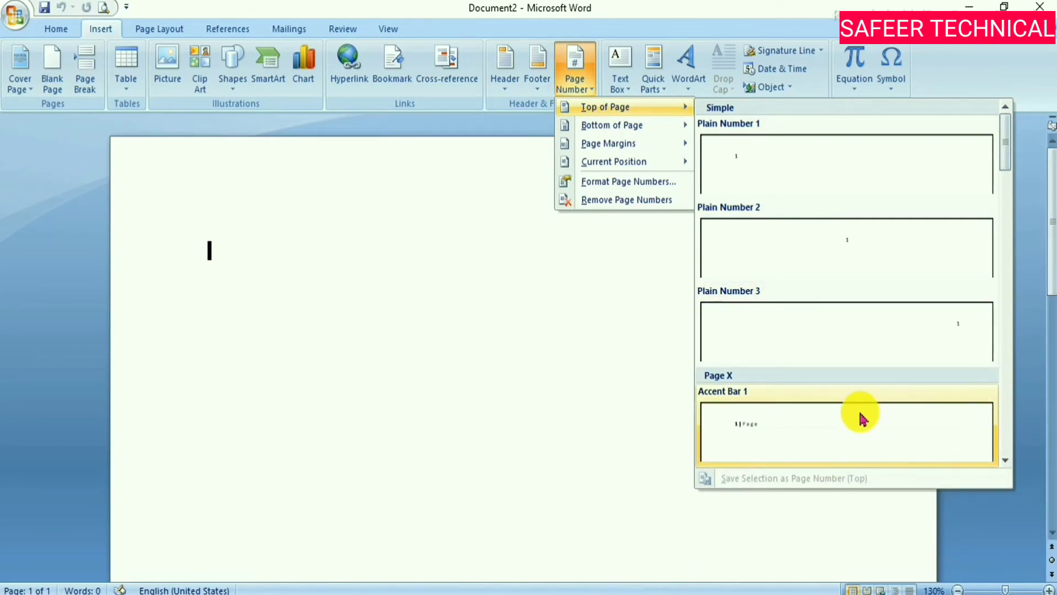
left_click(936, 419)
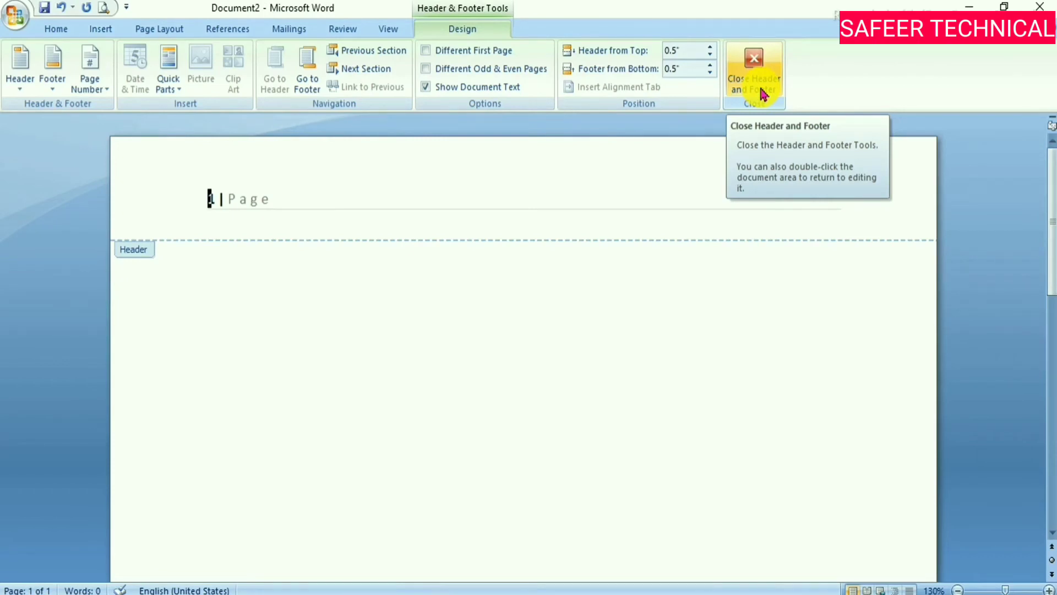
left_click(761, 89)
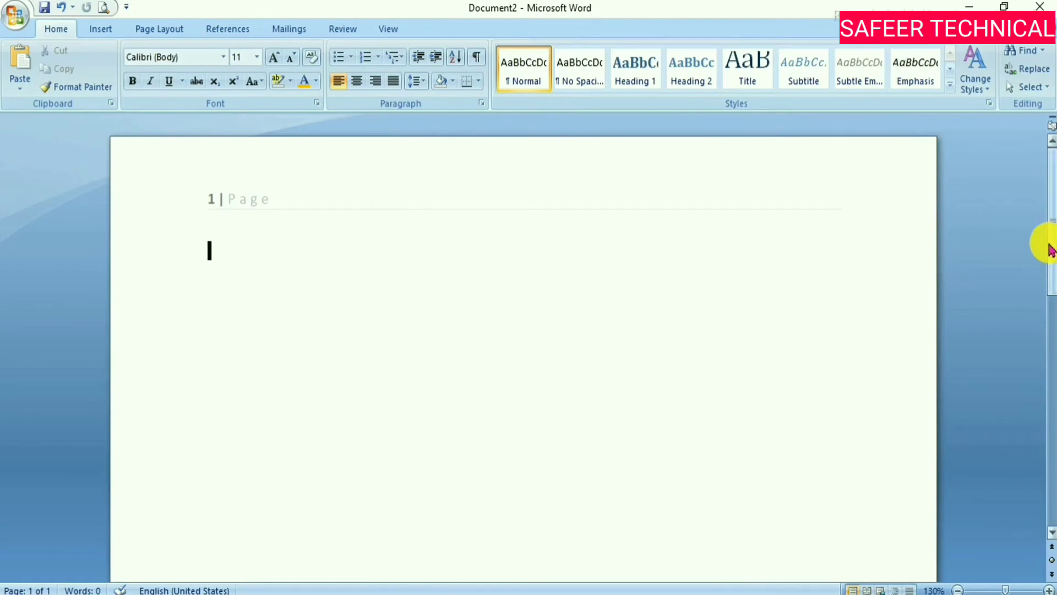
- Insert page breaks until the document has five pages, then return to page 1
scroll(1049, 270, "down", 2)
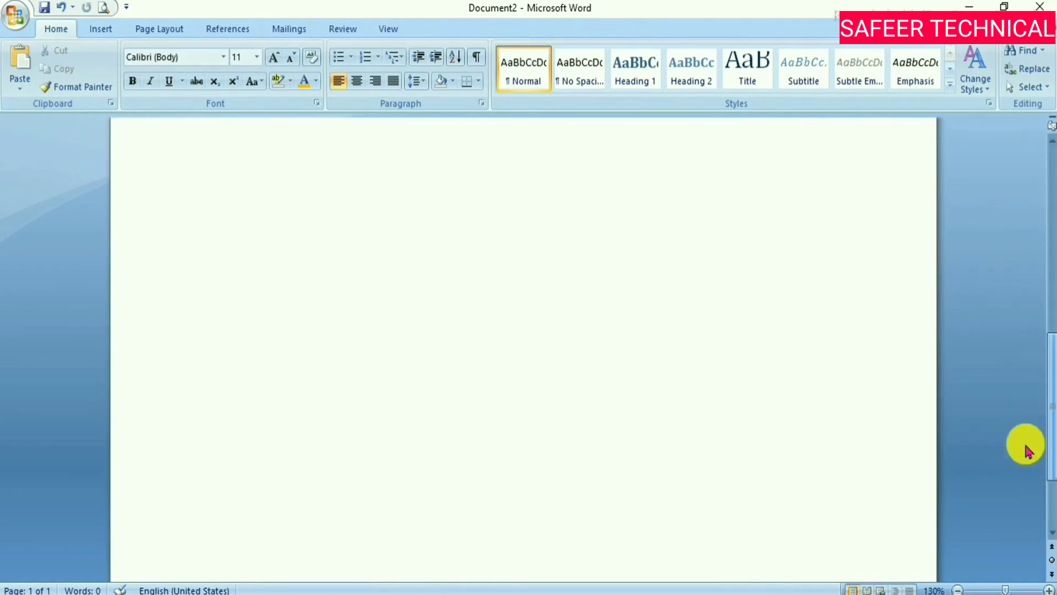
scroll(384, 329, "up", 2)
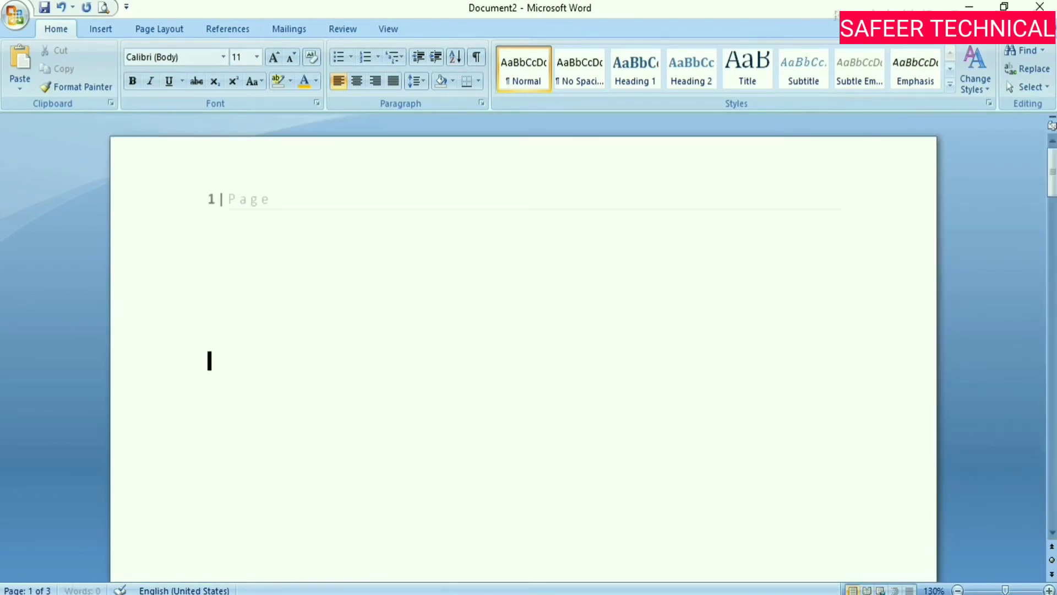
scroll(384, 329, "down", 3)
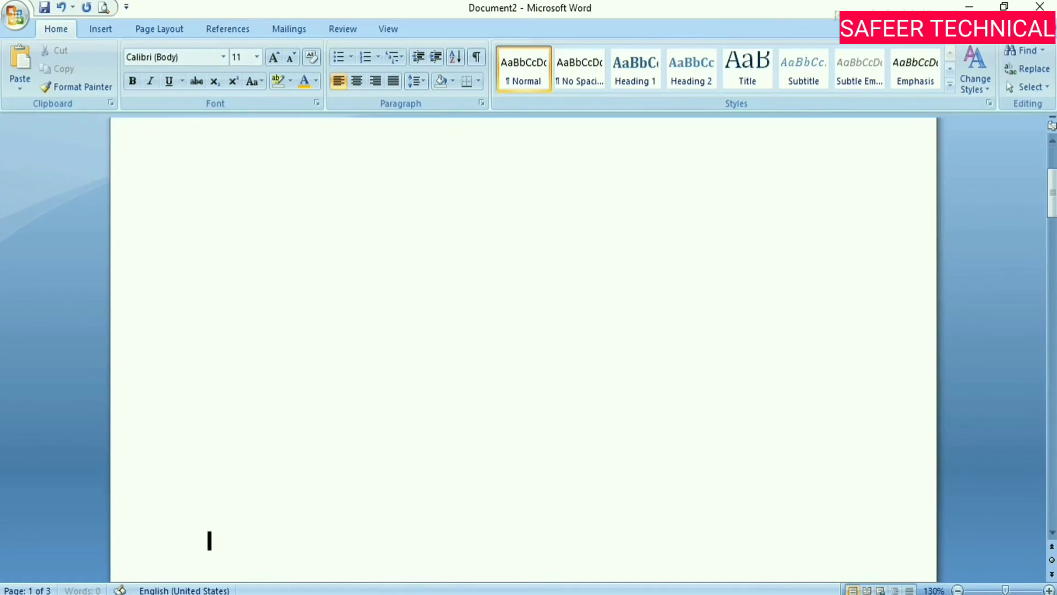
scroll(523, 347, "down", 10)
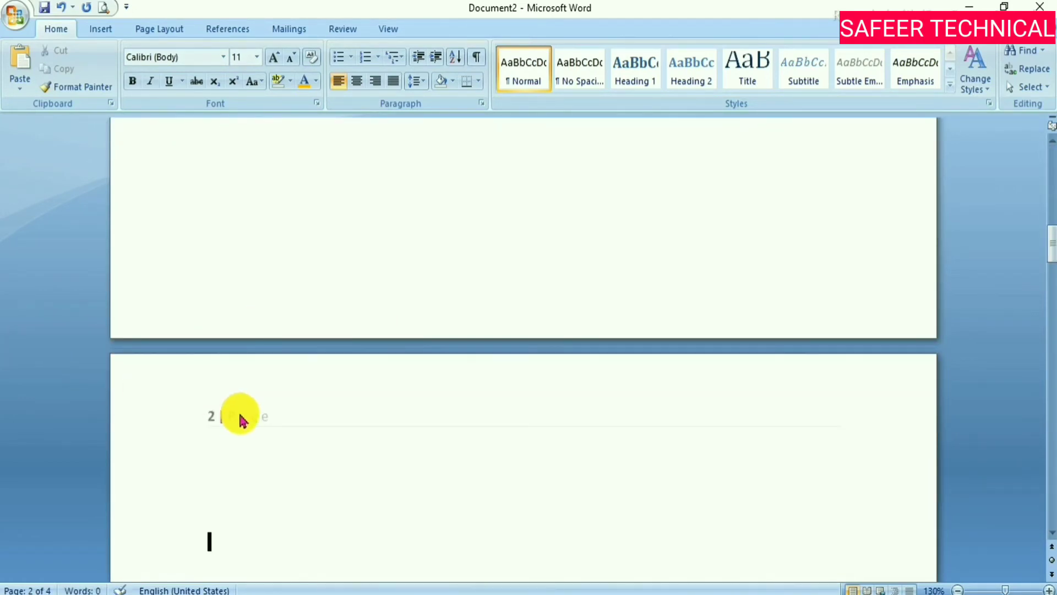
scroll(239, 411, "down", 2)
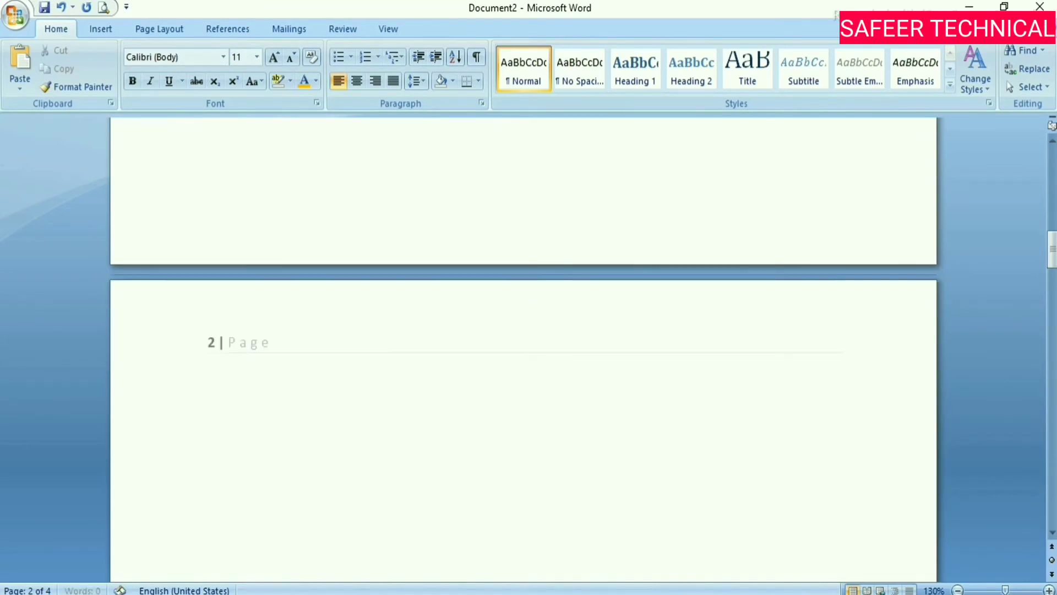
scroll(239, 412, "down", 1)
key("ctrl+Return")
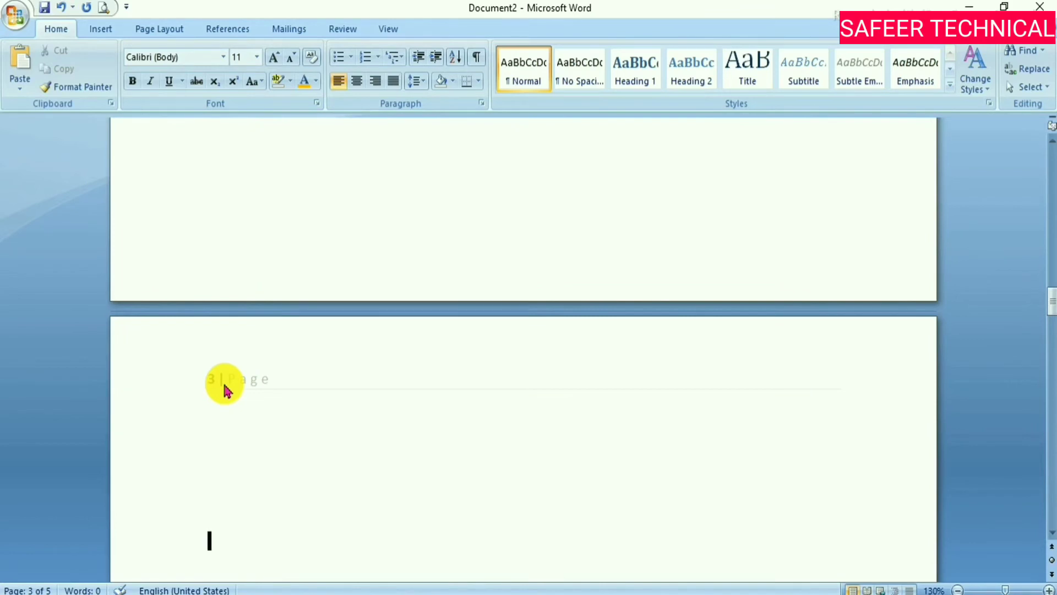
key("ctrl+Home")
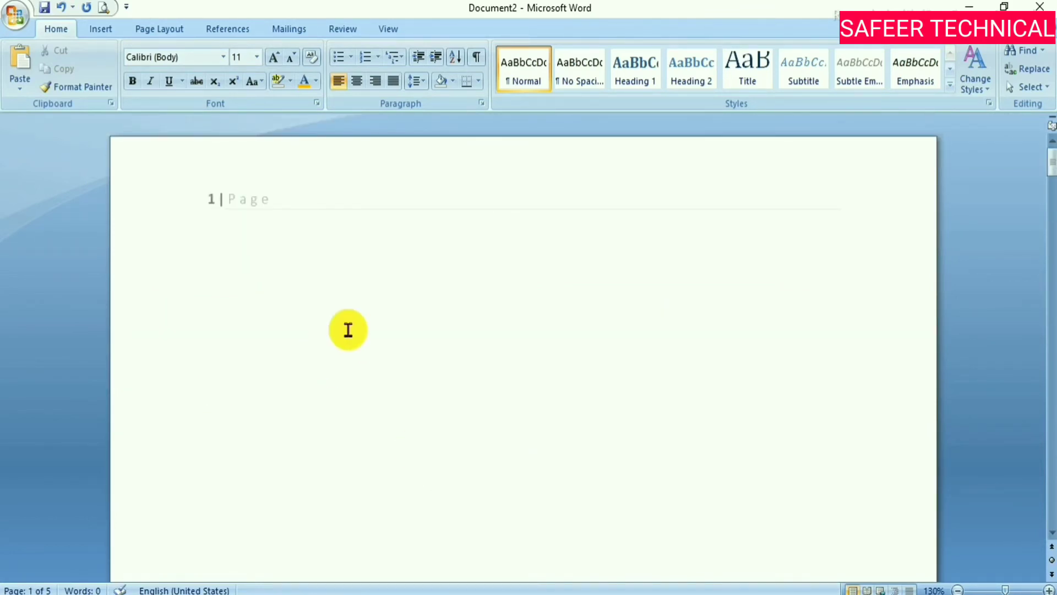
- Show the Insert tab's Text Box gallery and scroll through its built-in designs
left_click(110, 31)
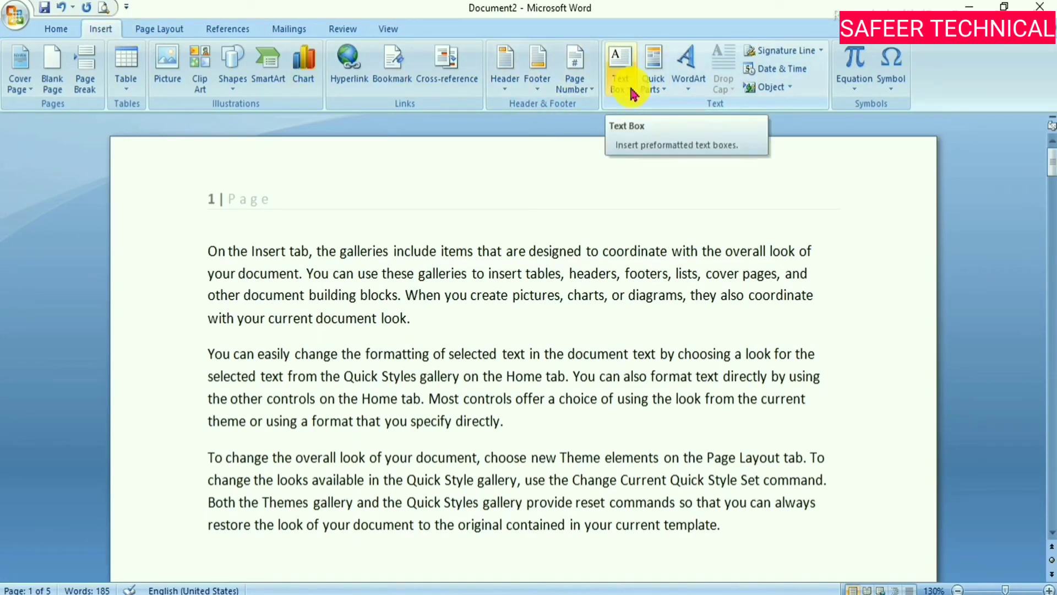
mouse_move(1049, 162)
left_mouse_down()
mouse_move(1031, 202)
mouse_move(1029, 182)
left_mouse_up()
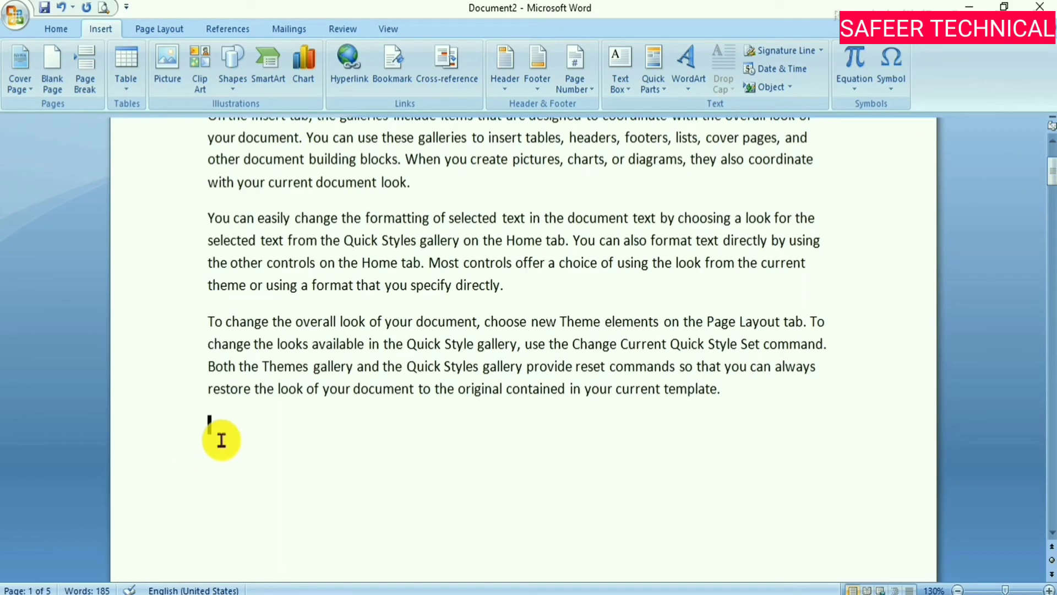
left_click(627, 84)
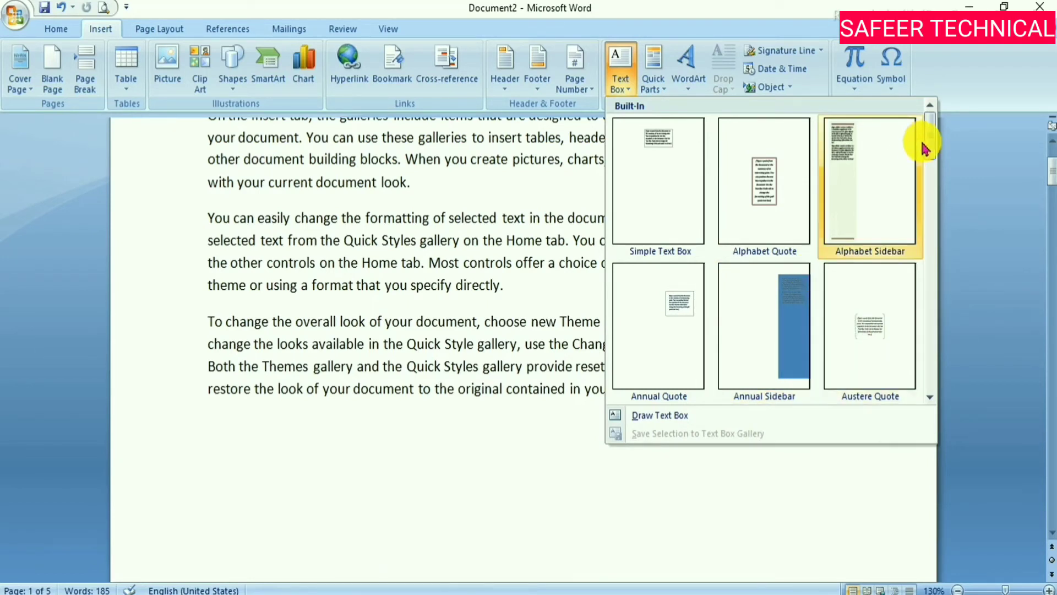
left_click_drag(927, 147, 935, 200)
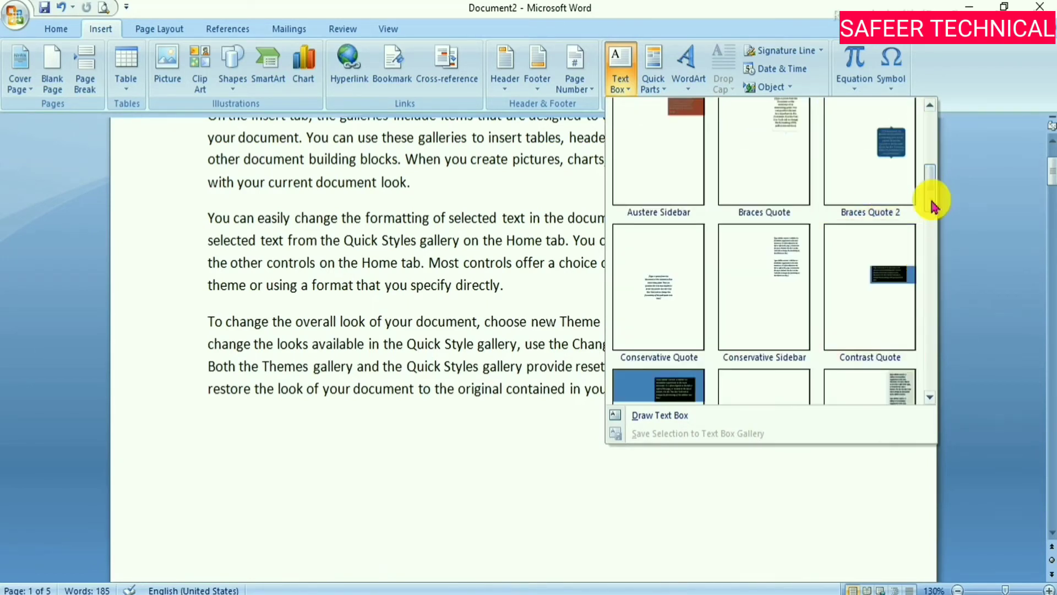
left_click_drag(927, 182, 930, 258)
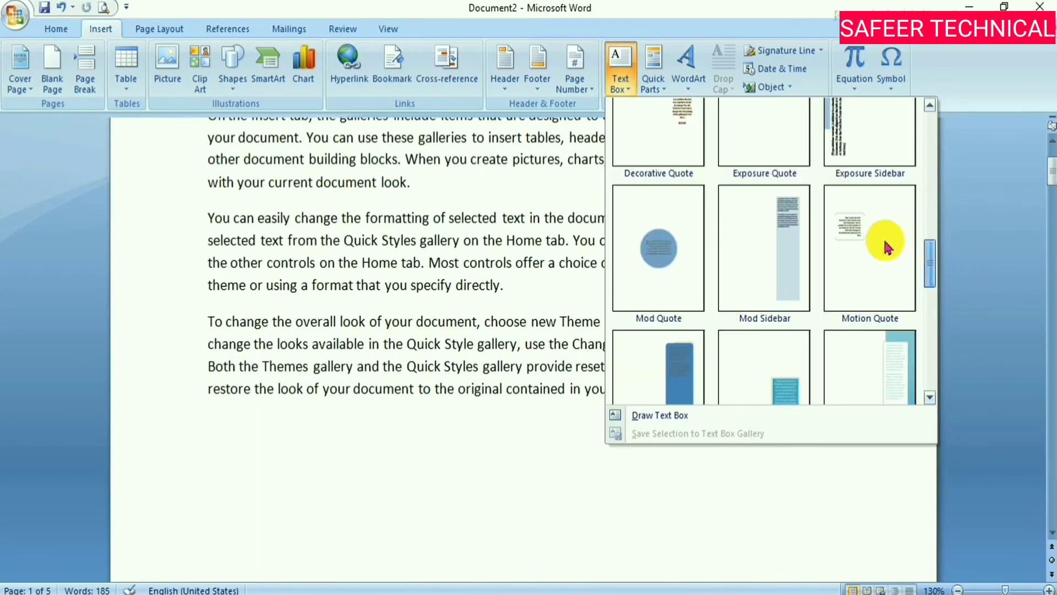
- Insert the Mod Quote circle with Square wrapping, move it left, and shrink it
left_click(666, 243)
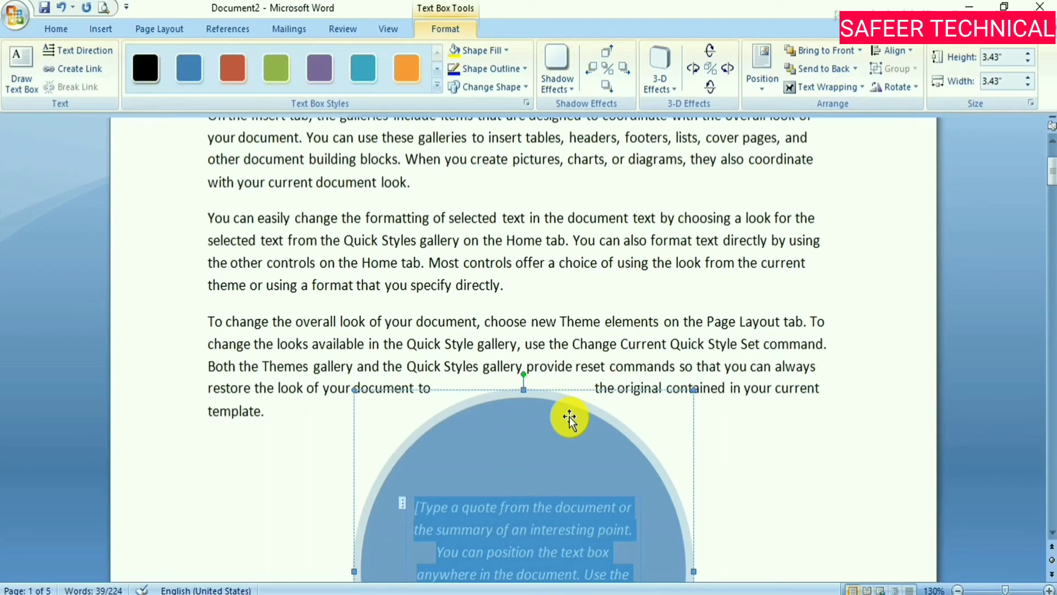
scroll(569, 416, "down", 7)
scroll(485, 378, "up", 4)
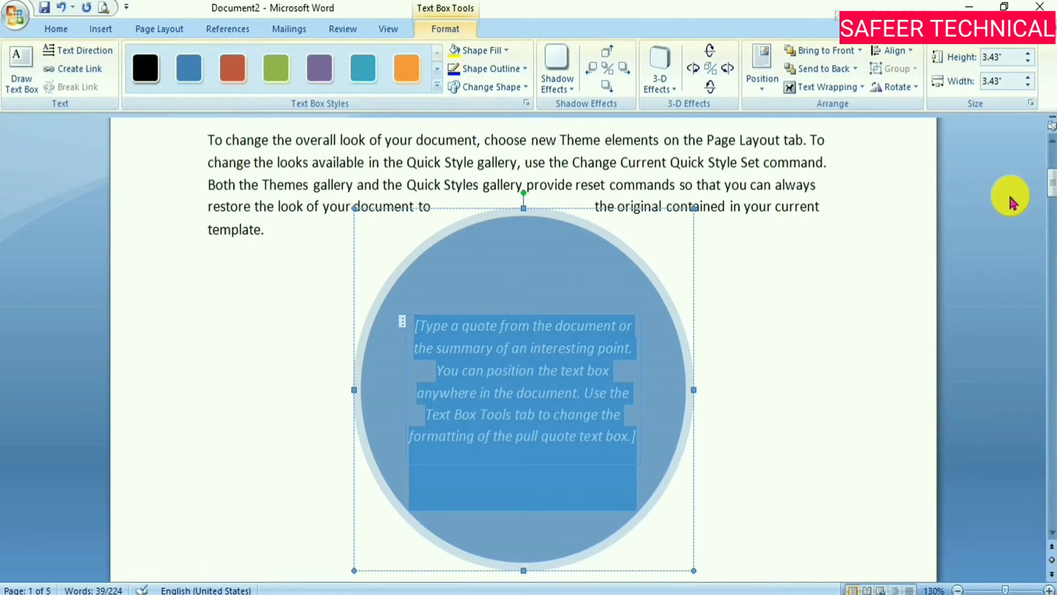
left_click(862, 87)
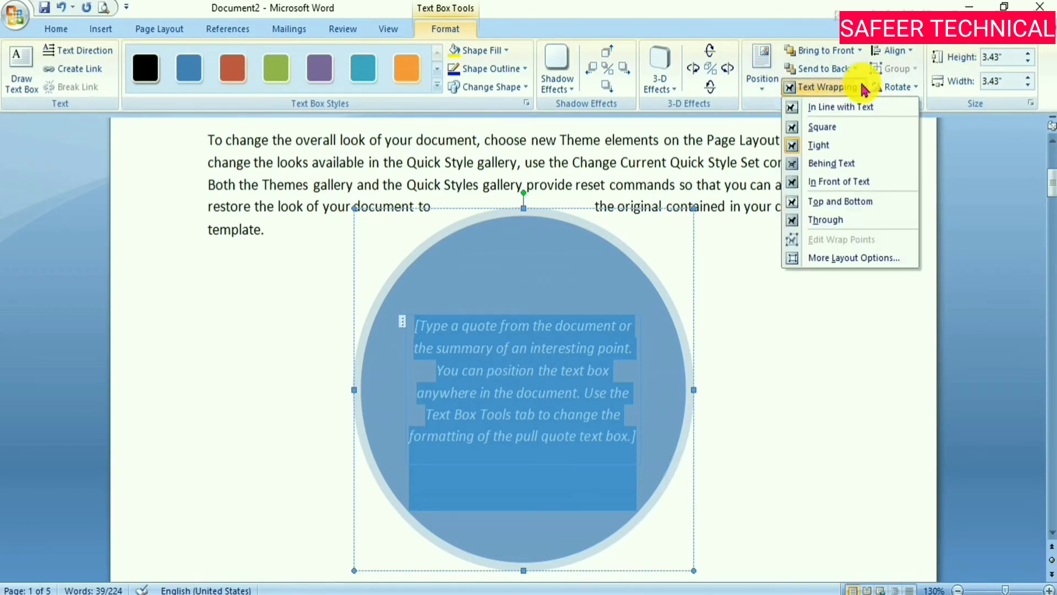
left_click(870, 131)
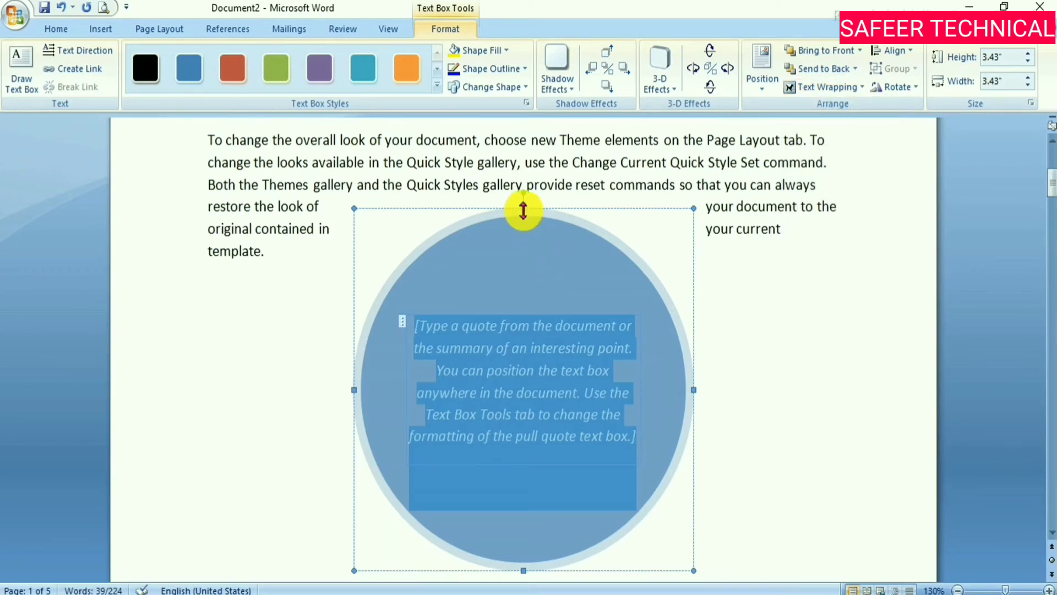
left_click_drag(523, 211, 305, 229)
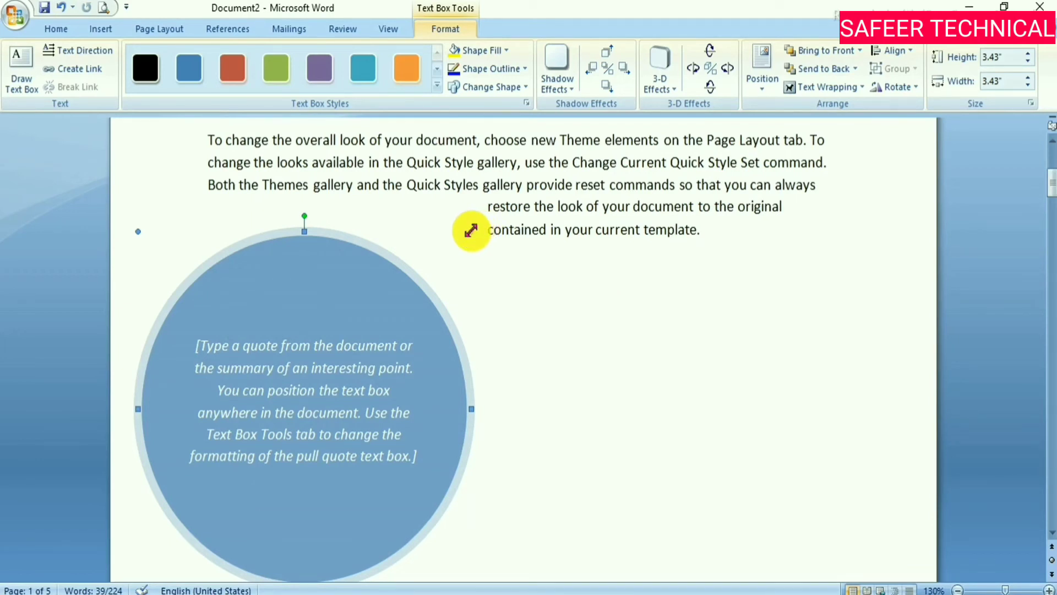
left_click_drag(472, 231, 393, 316)
- Finish shrinking the circle to 2.63" and give it the purple gradient text box style
left_click(270, 402)
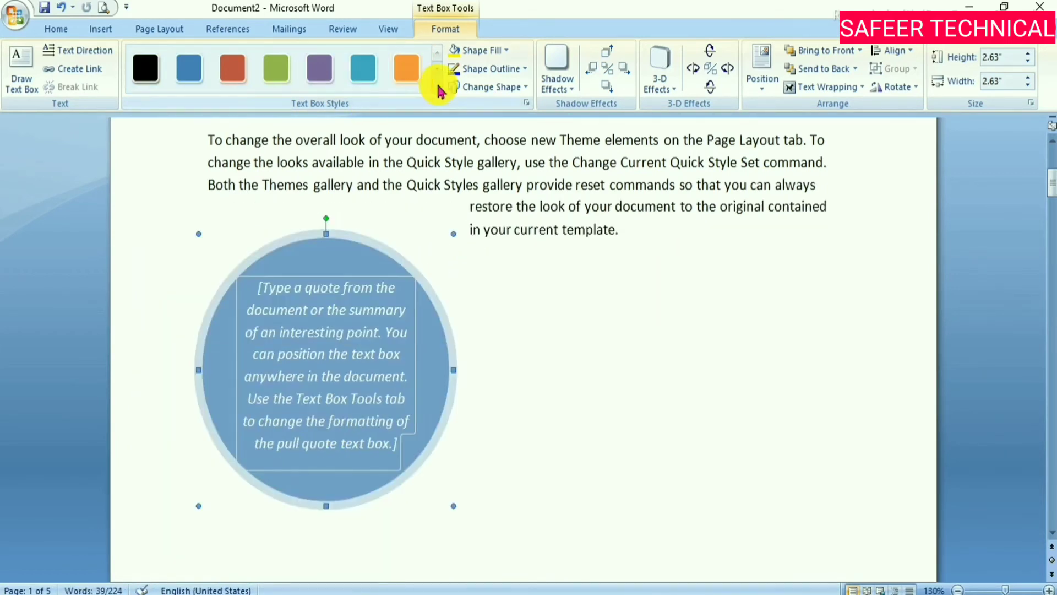
left_click(437, 85)
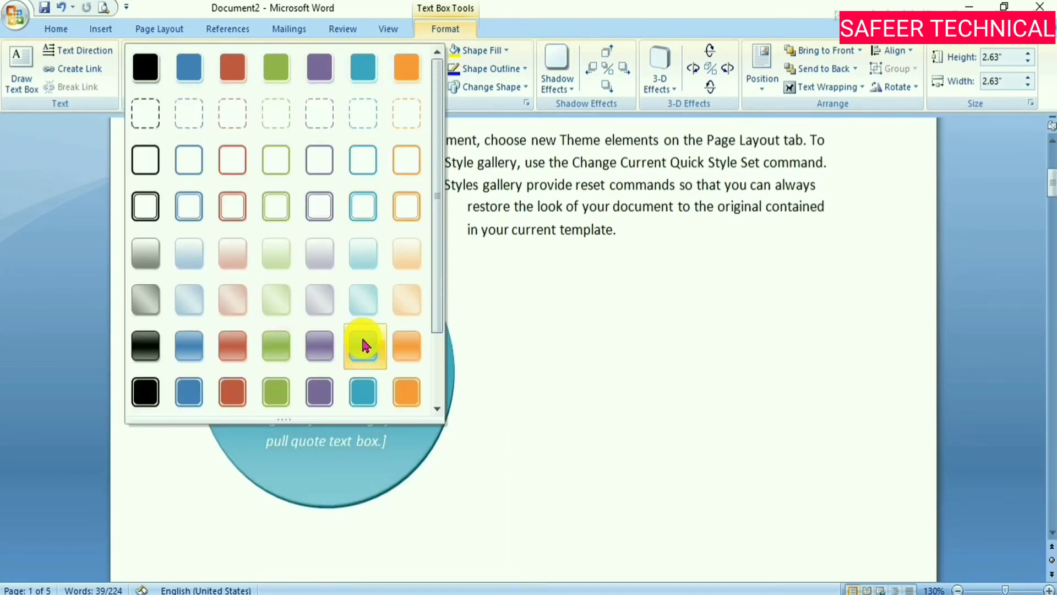
left_click(325, 346)
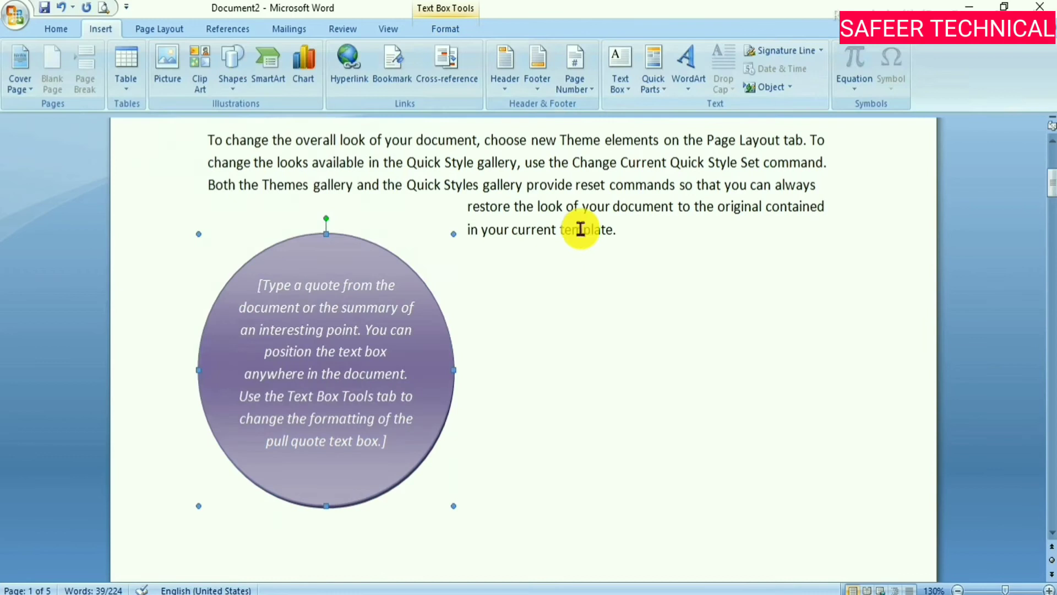
- Draw a new text box to the right of the circle
left_click(629, 92)
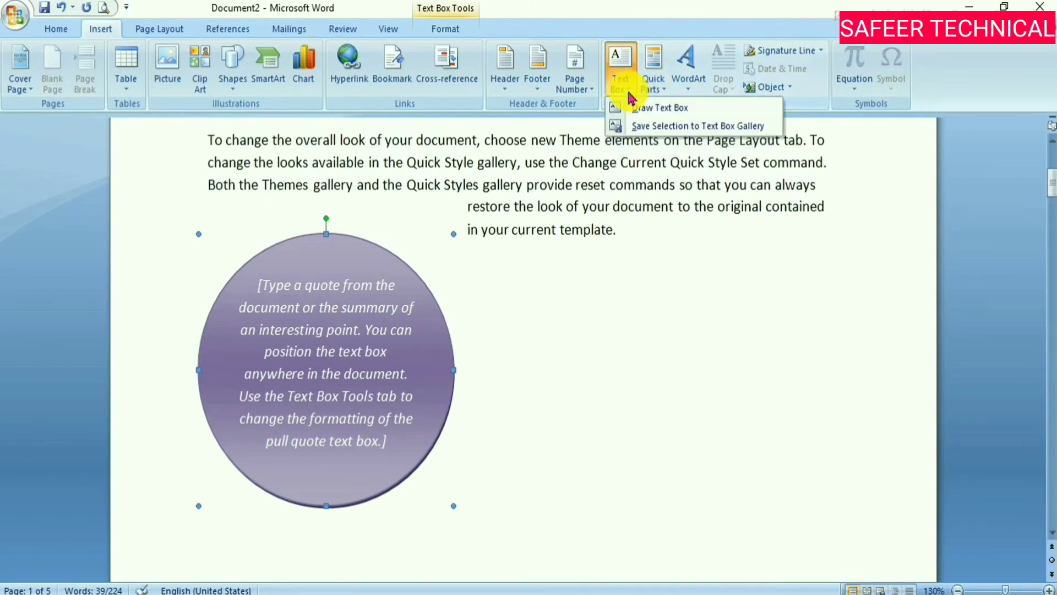
left_click(682, 109)
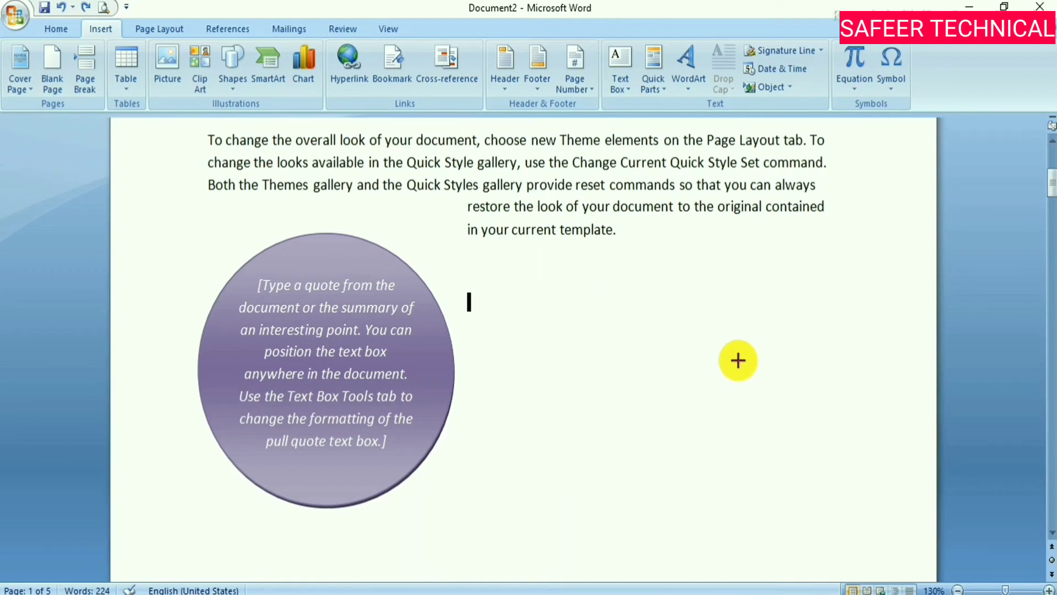
left_click_drag(715, 364, 752, 368)
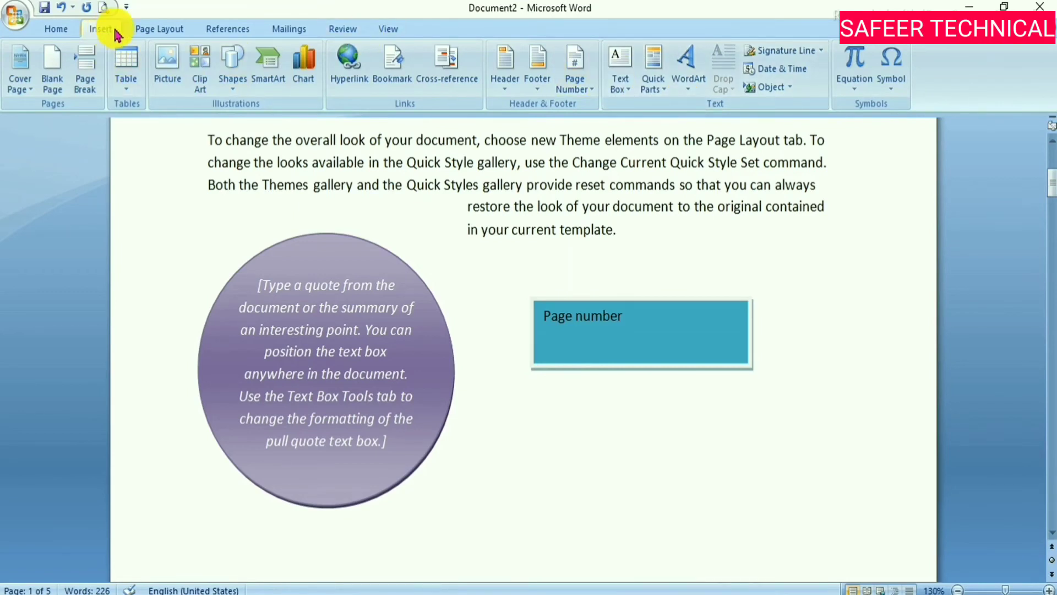
- Insert 3D WordArt reading 'safeer technical' in 28 pt bold Haettenschweiler
left_click(677, 94)
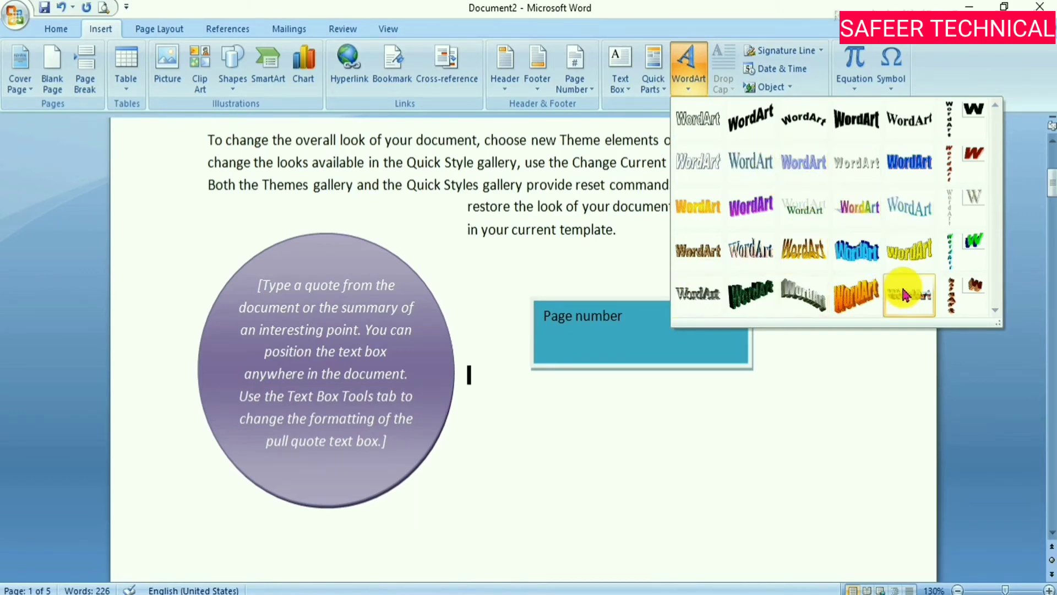
left_click(850, 287)
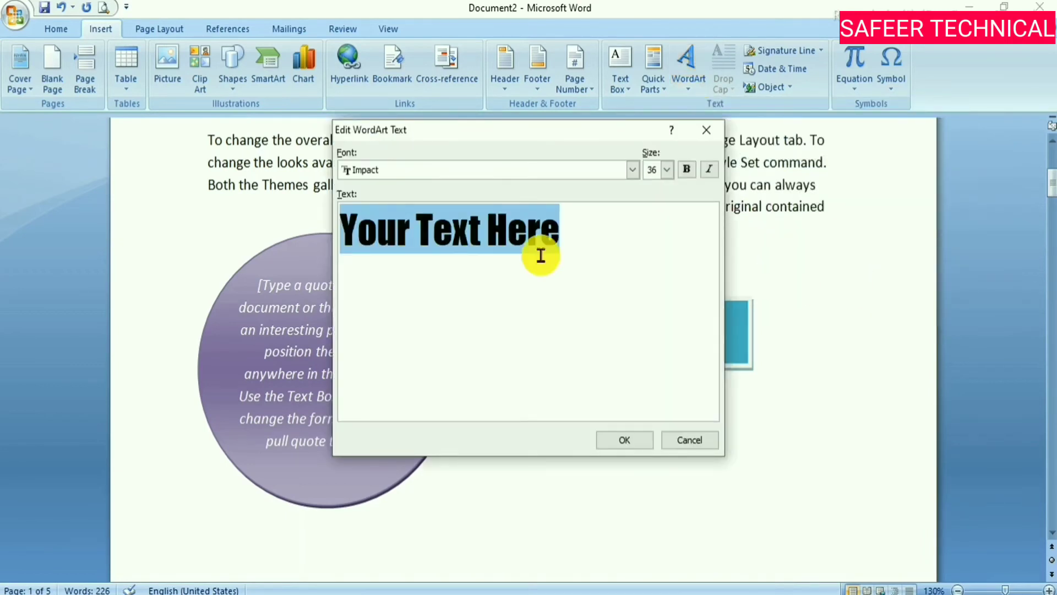
key("BackSpace")
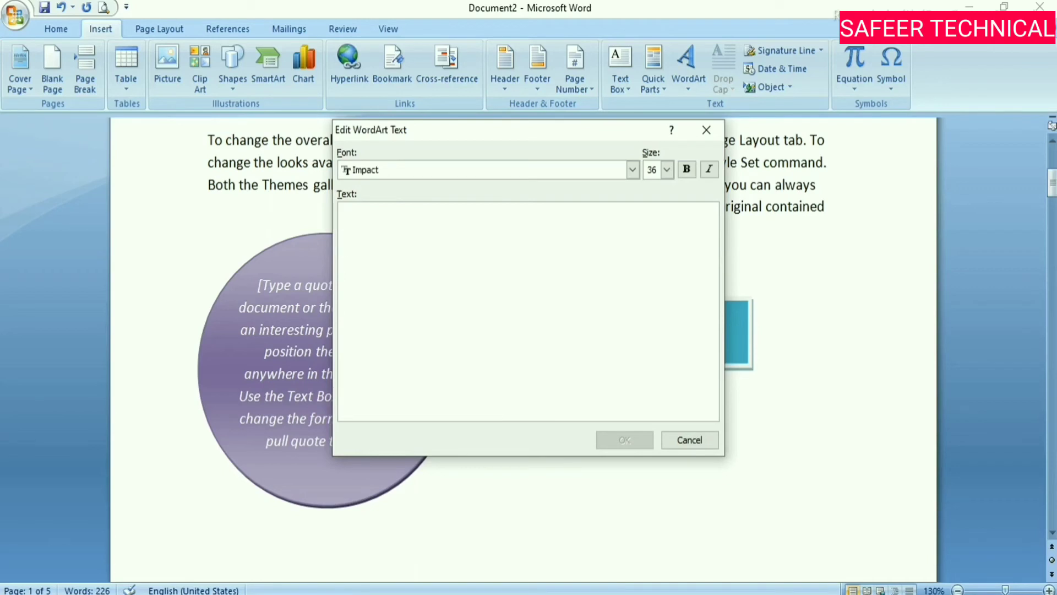
type("safeer technical")
left_click(667, 169)
scroll(657, 231, "up", 2)
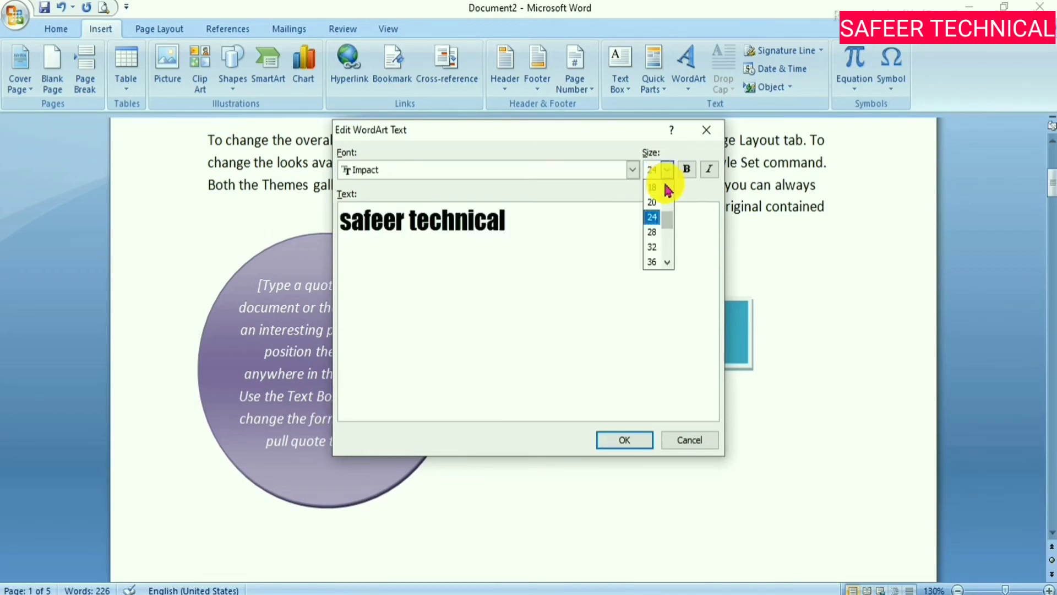
left_click(656, 232)
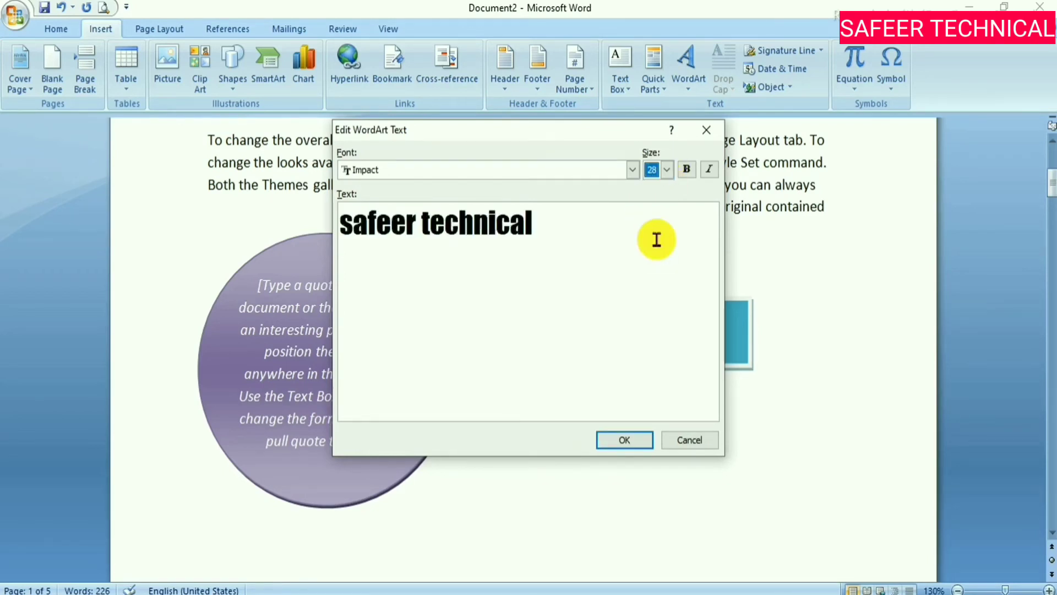
left_click(687, 170)
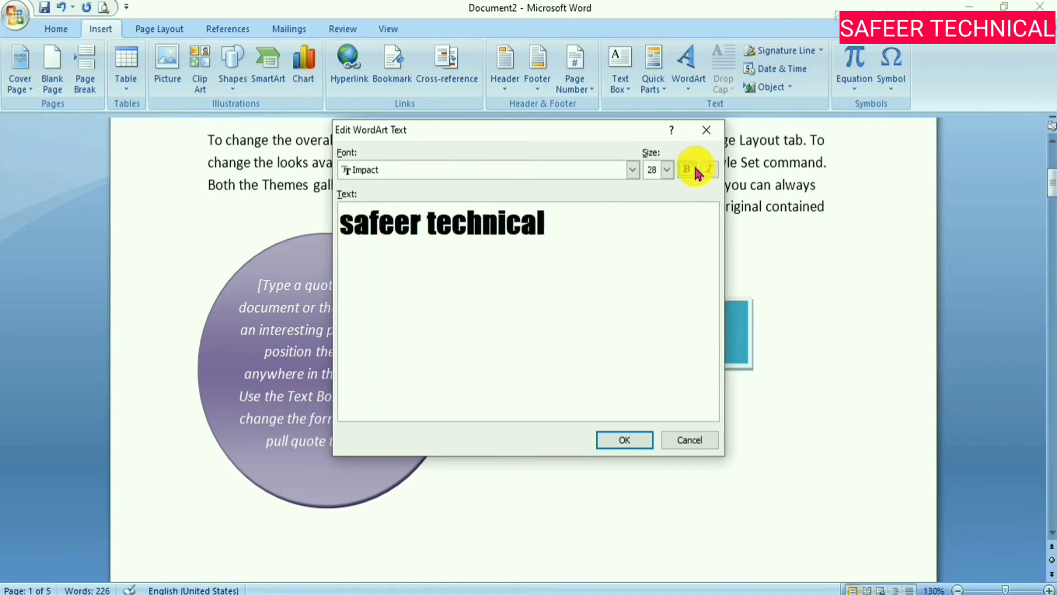
left_click(633, 170)
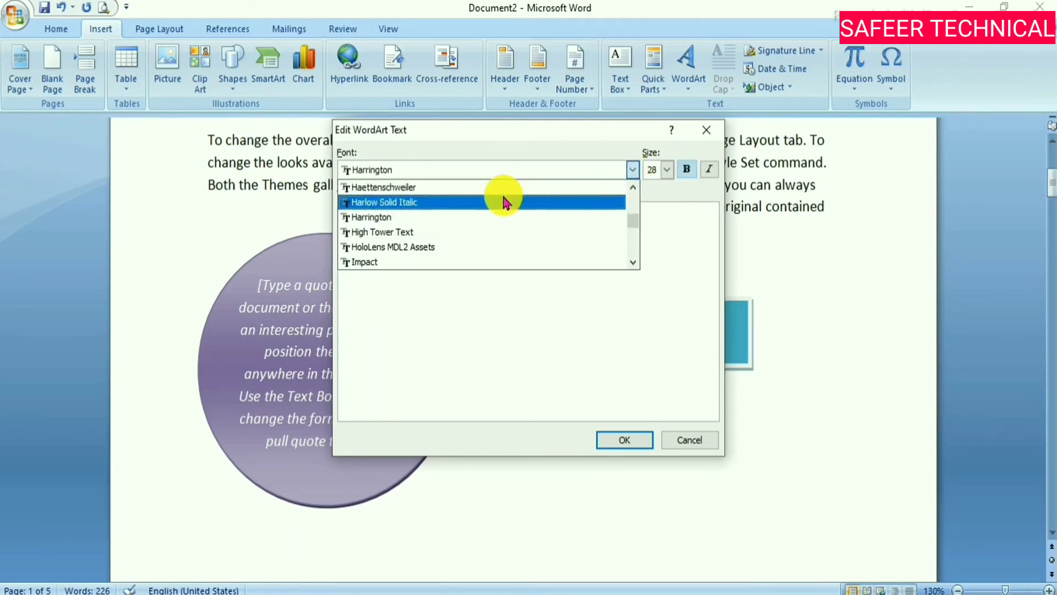
left_click(504, 190)
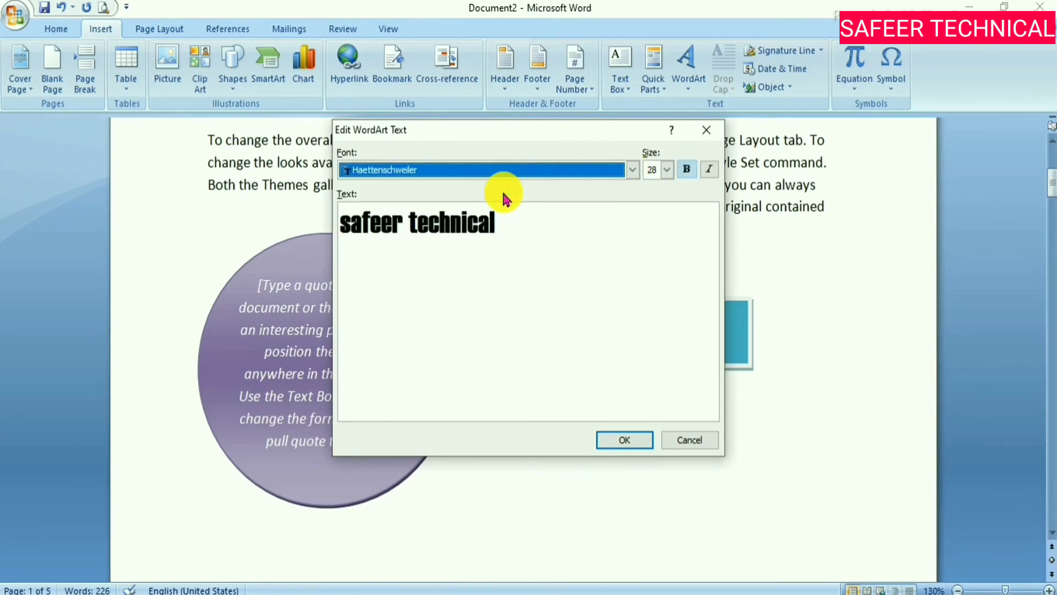
left_click(624, 439)
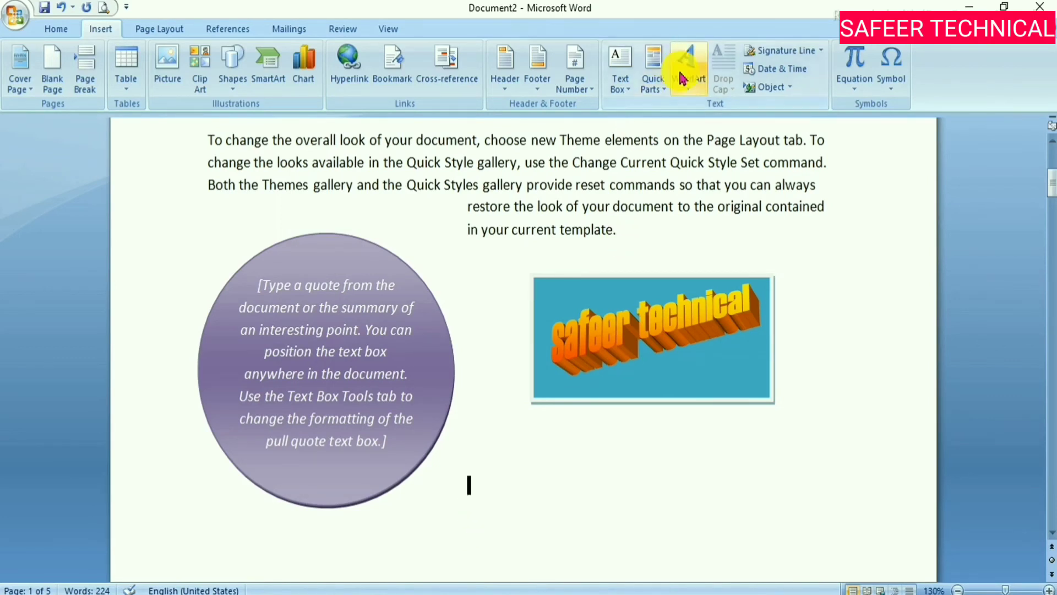
- Pick a WordArt style and replace the placeholder text with 'header'
left_click(692, 88)
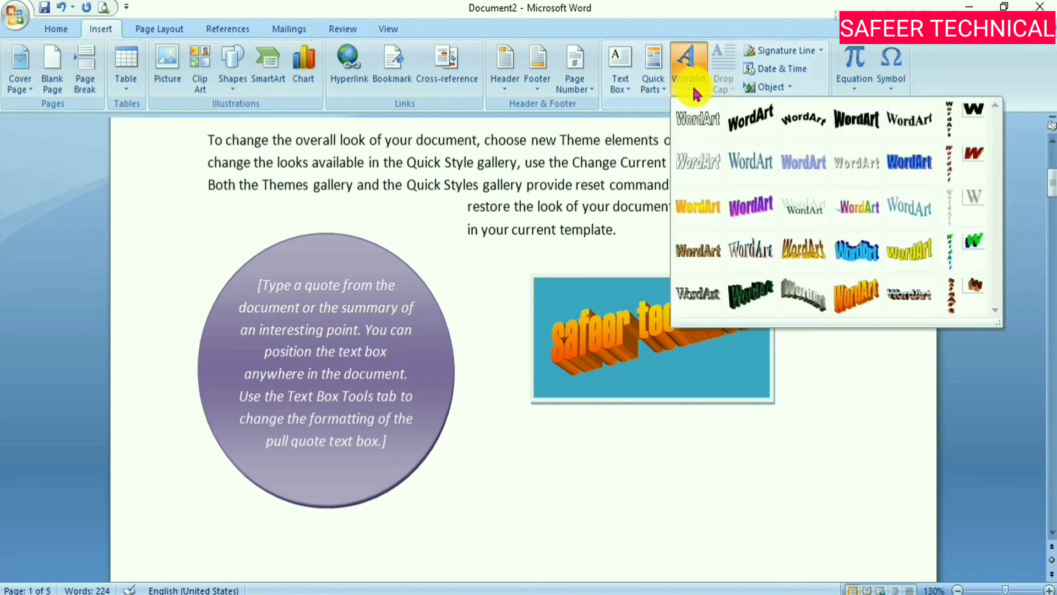
left_click(887, 161)
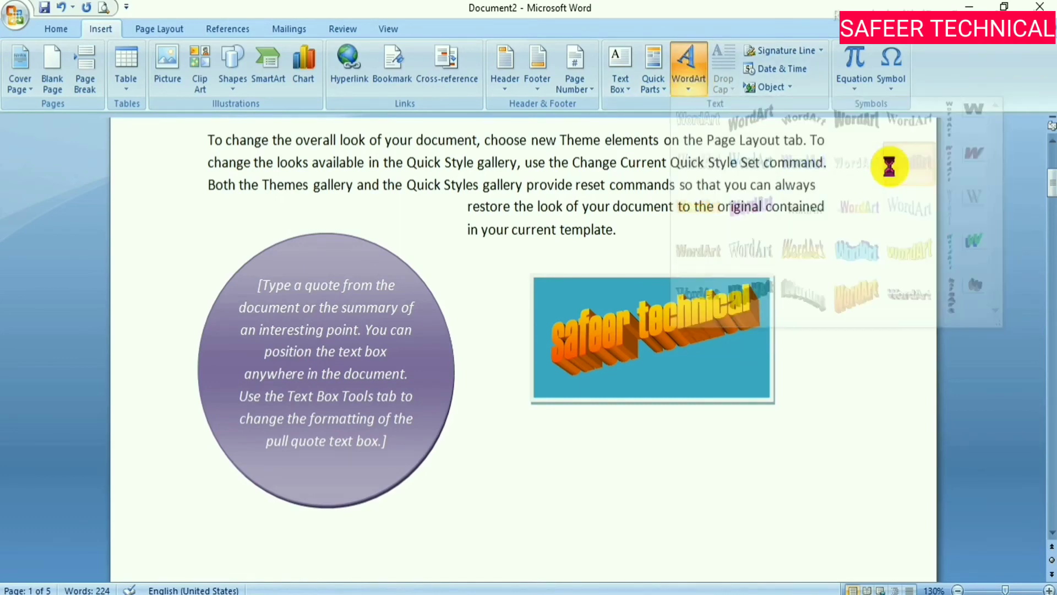
left_click(566, 229)
key("BackSpace")
key("BackSpace")
key("BackSpace")
key("BackSpace")
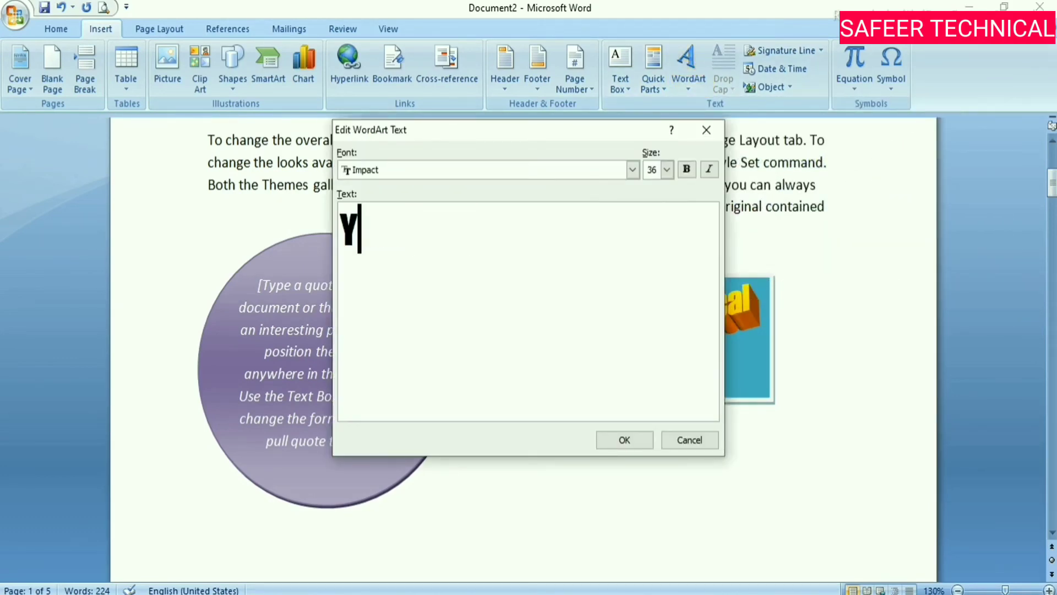
key("BackSpace")
type("header")
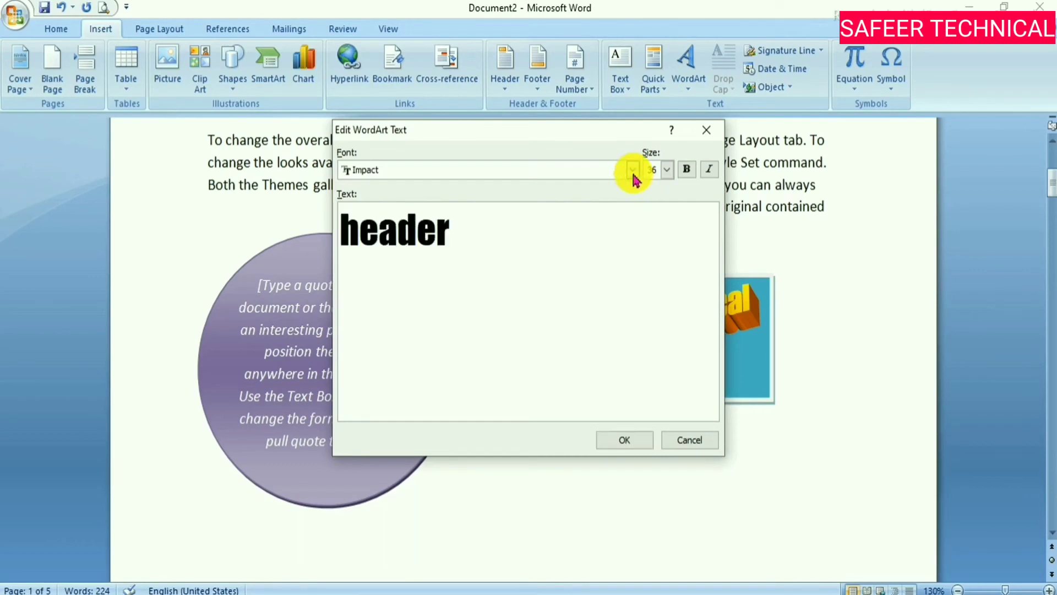
- Set the 'header' WordArt to bold Haettenschweiler 32, insert it, and select it
left_click(632, 169)
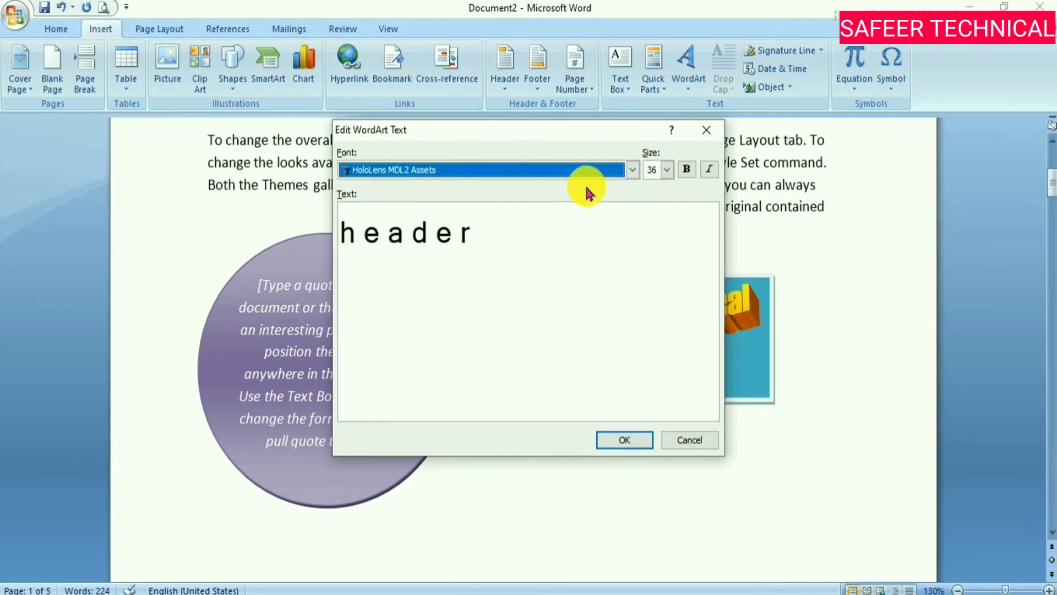
left_click(689, 169)
left_click(604, 171)
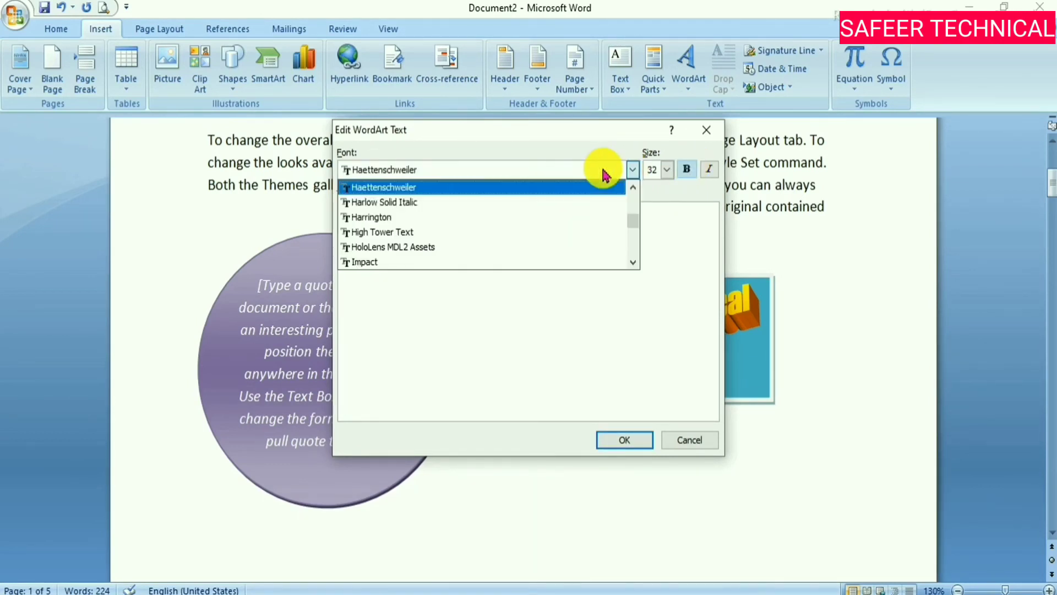
left_click(672, 219)
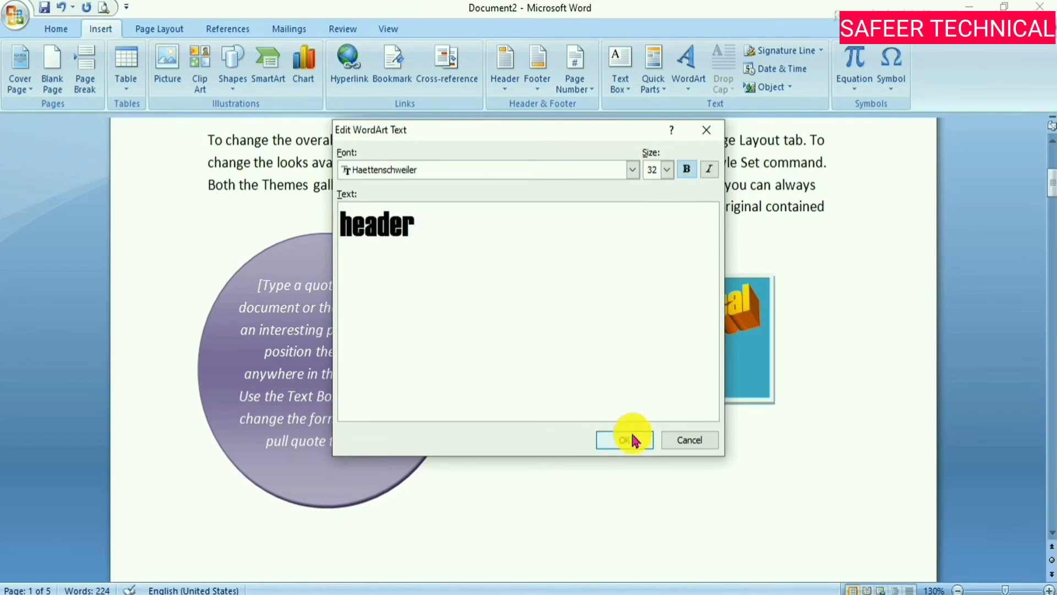
left_click(632, 439)
left_click(484, 503)
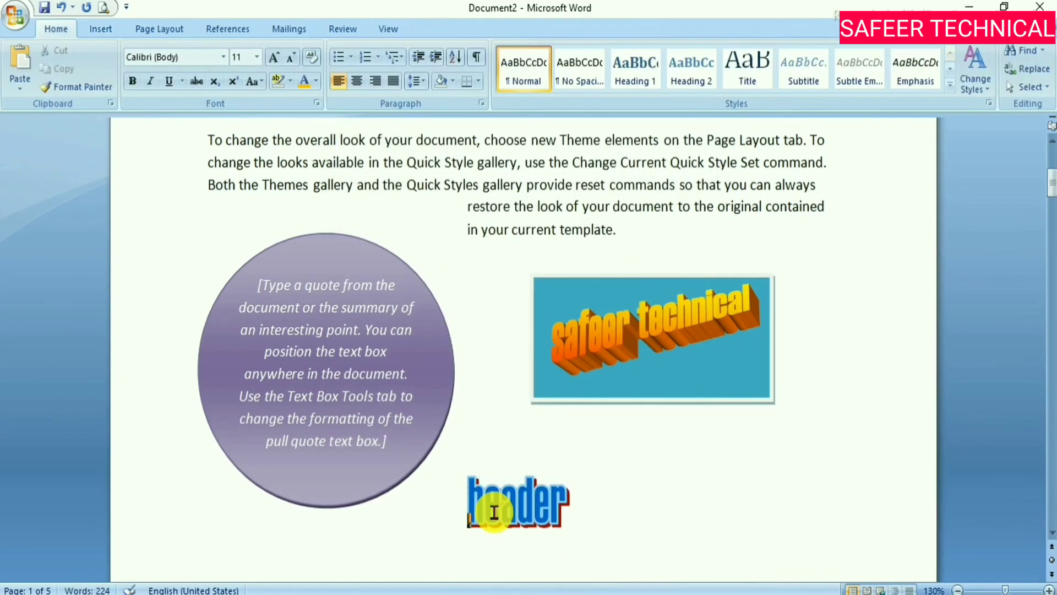
left_click(499, 498)
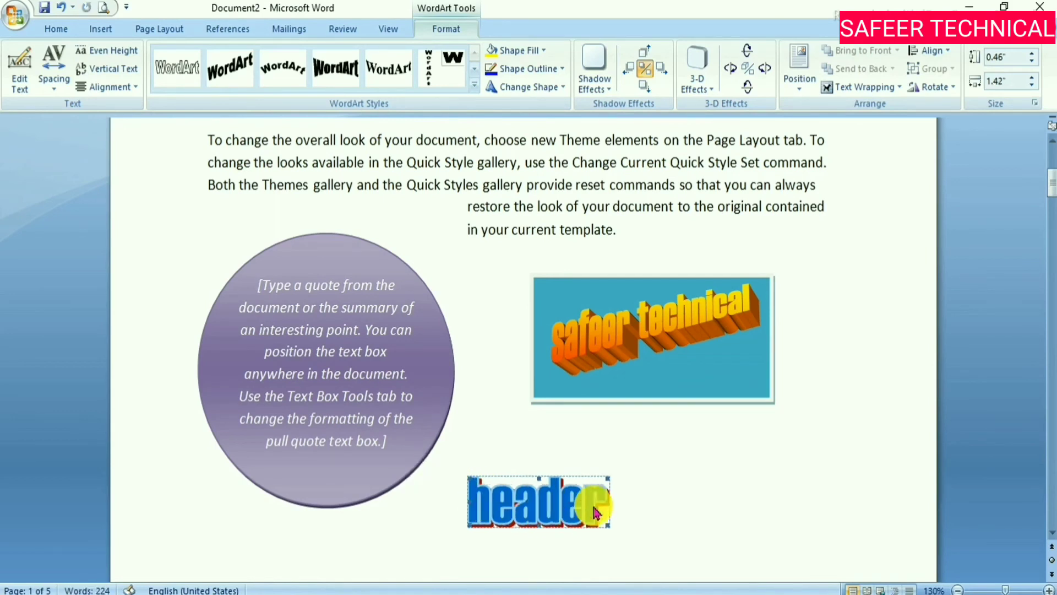
- Widen the header WordArt to 0.84 × 2.42 inches and apply black arched lettering with shadow
left_click_drag(568, 527, 707, 565)
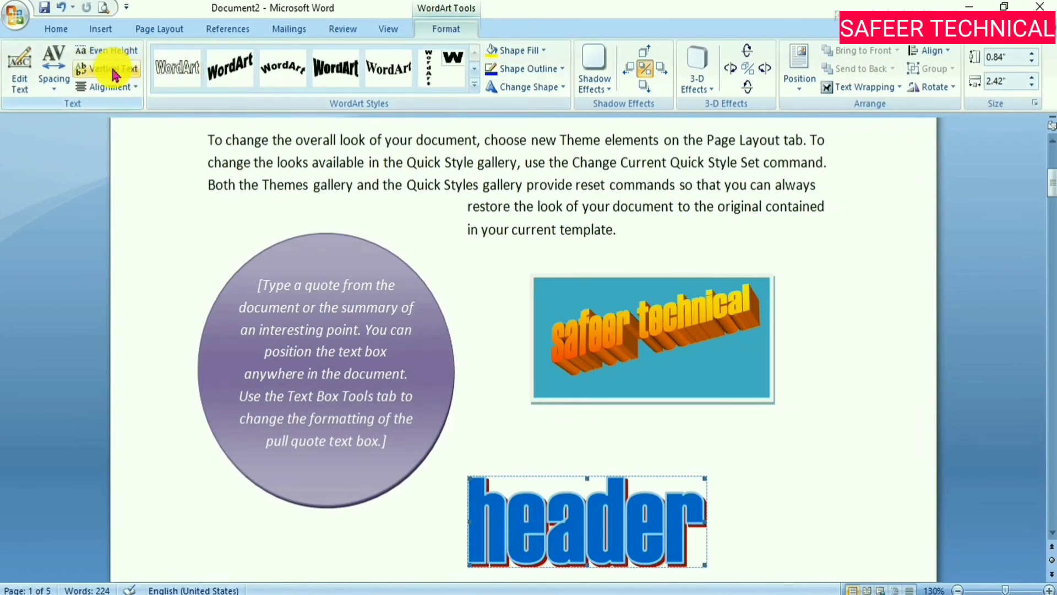
left_click(177, 68)
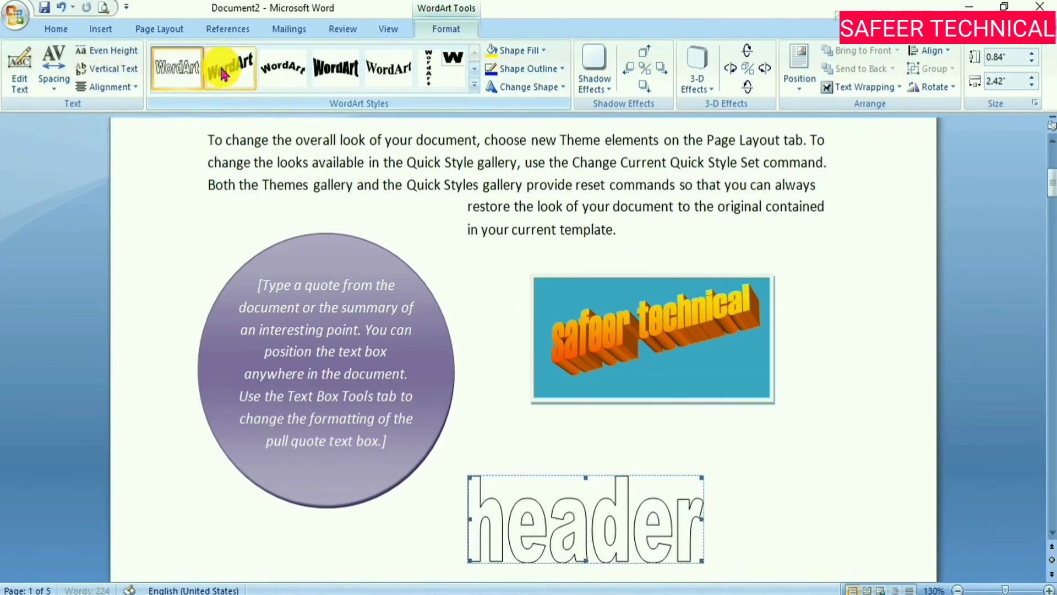
left_click(223, 75)
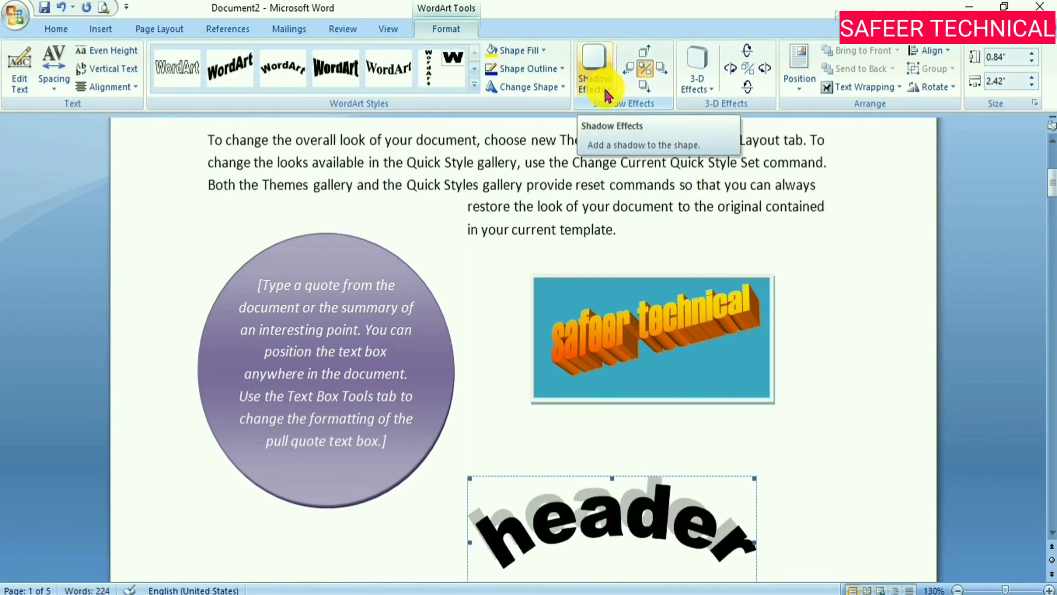
left_click(713, 88)
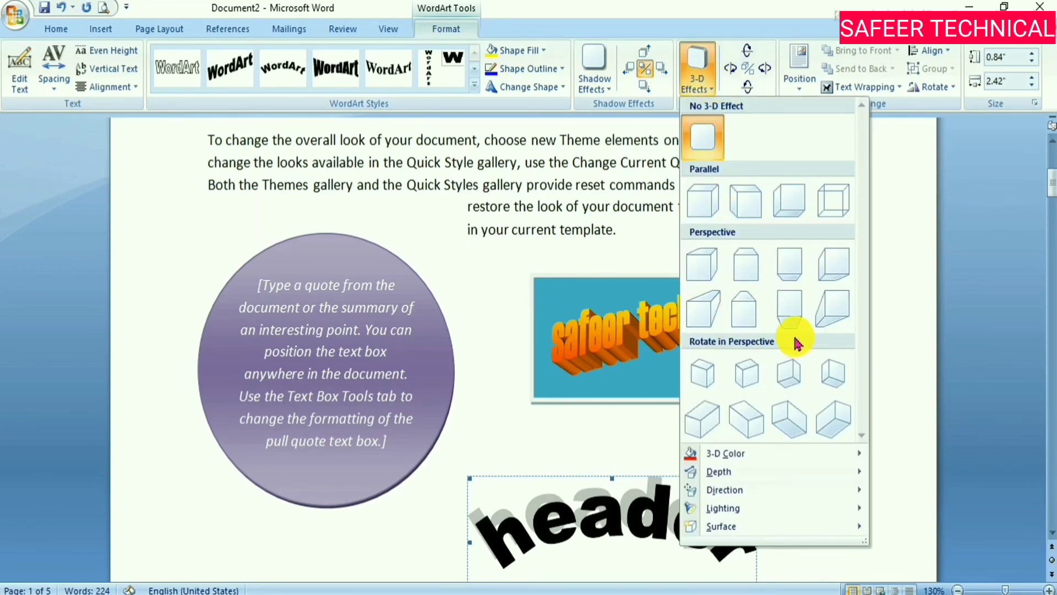
key("Escape")
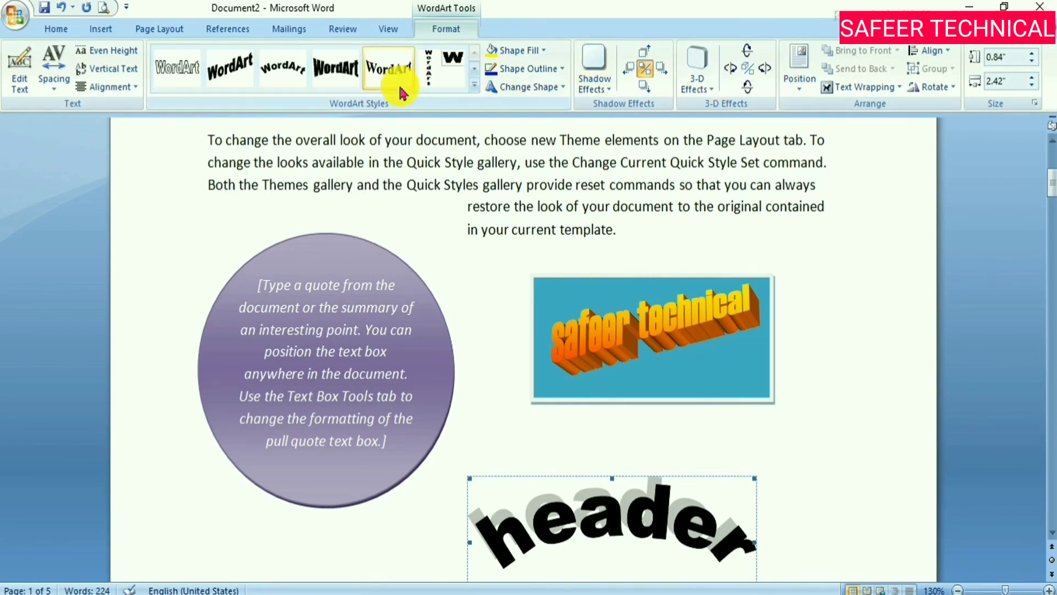
left_click(189, 349)
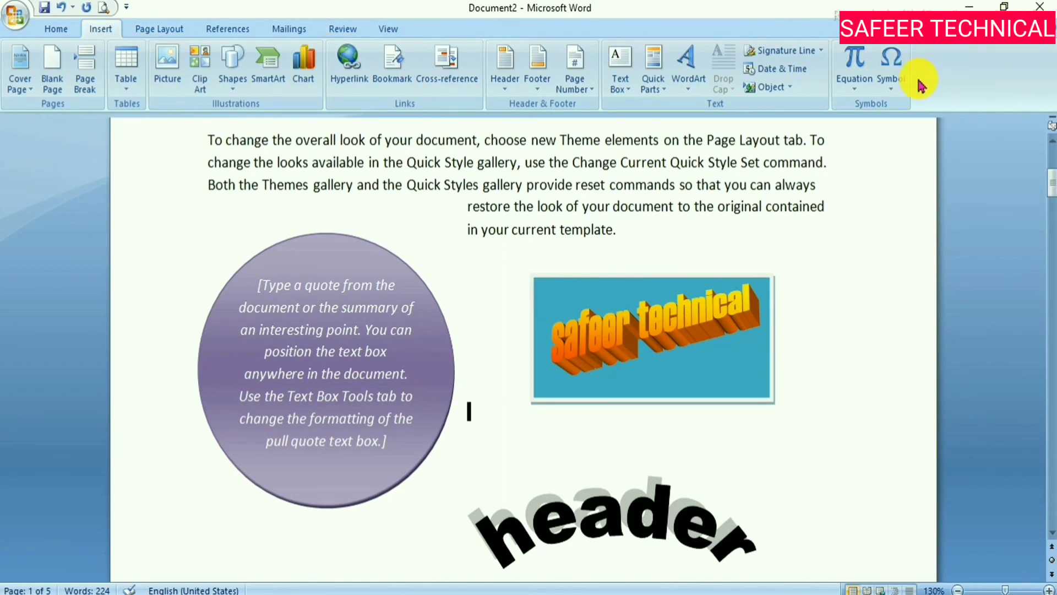
- Scroll below the paragraph and bring up the Symbol gallery of common symbols
scroll(295, 274, "down", 5)
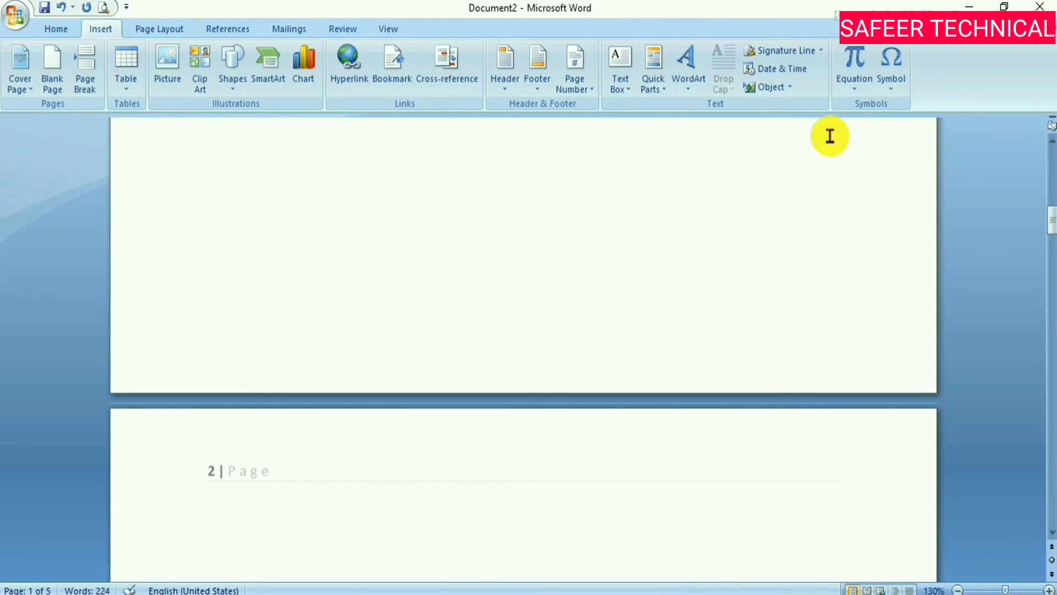
left_click(892, 88)
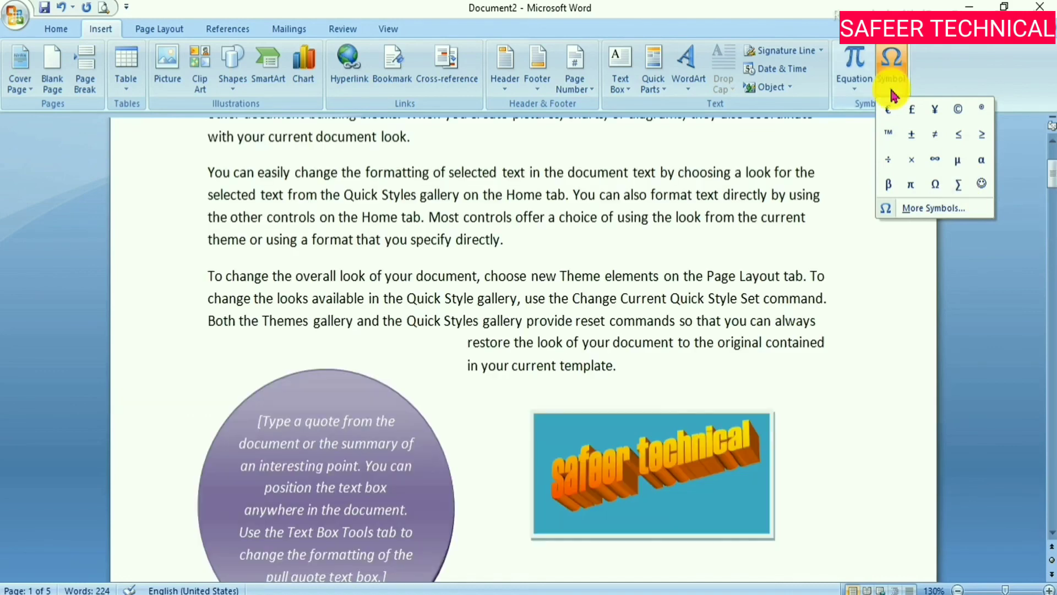
- Insert a © sign, format it 20 pt bold italic, and type 'coopyright' after it
left_click(959, 112)
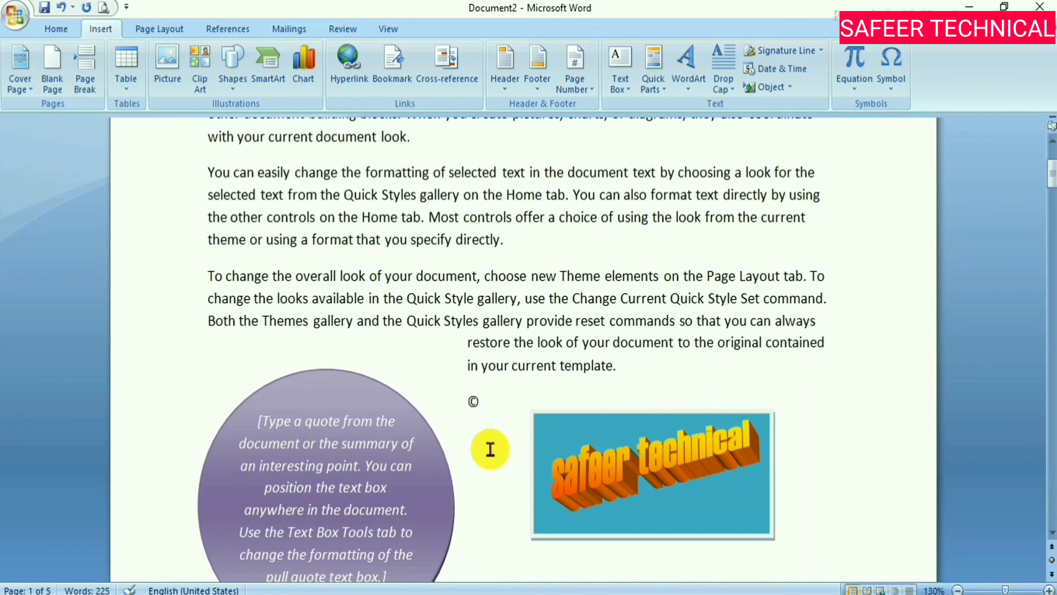
left_click_drag(490, 449, 470, 402)
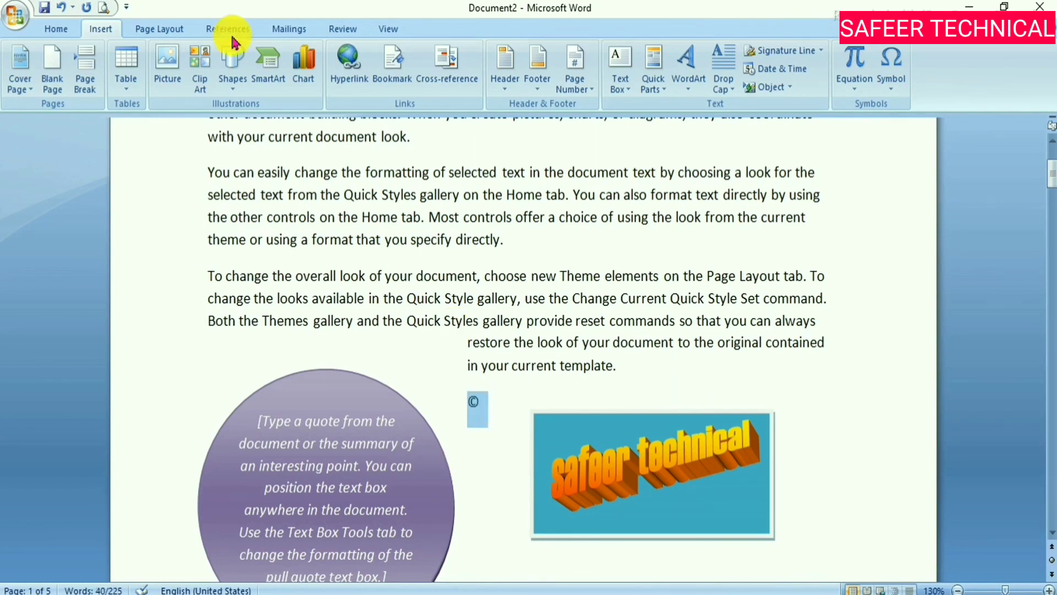
left_click(55, 30)
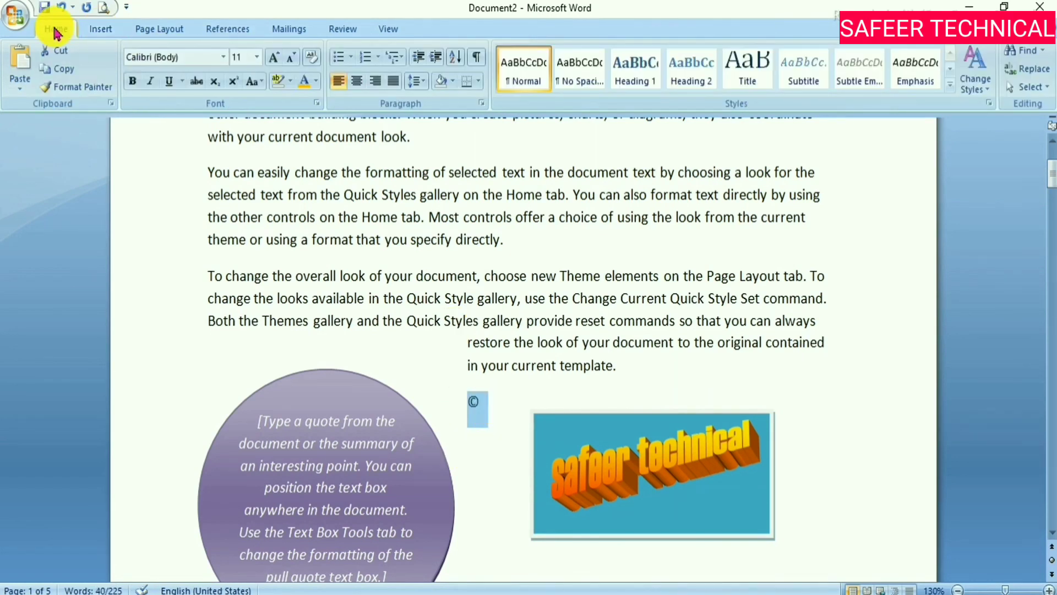
left_click(256, 57)
left_click(238, 187)
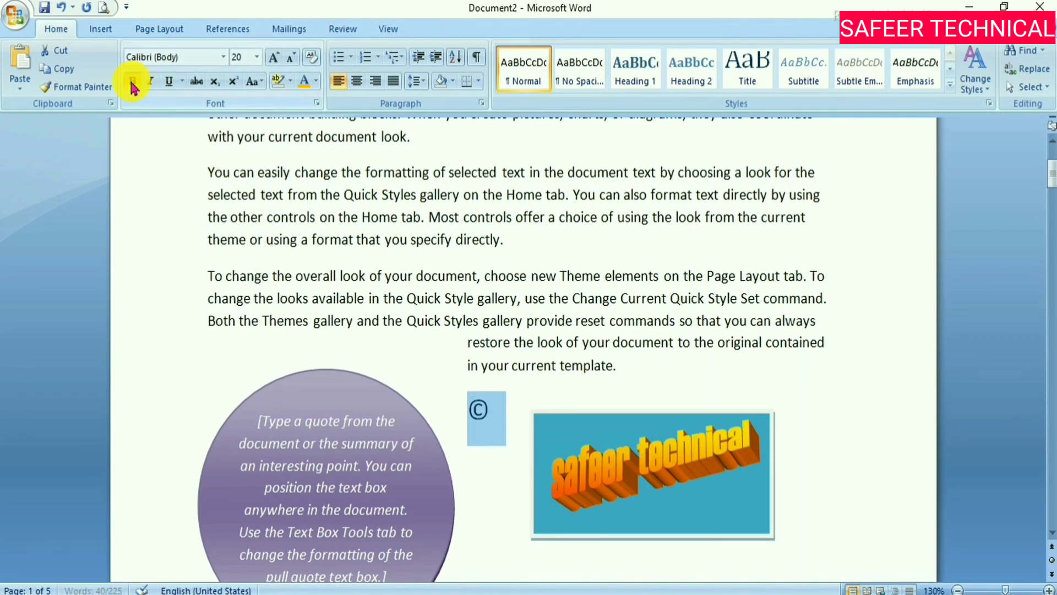
left_click(149, 81)
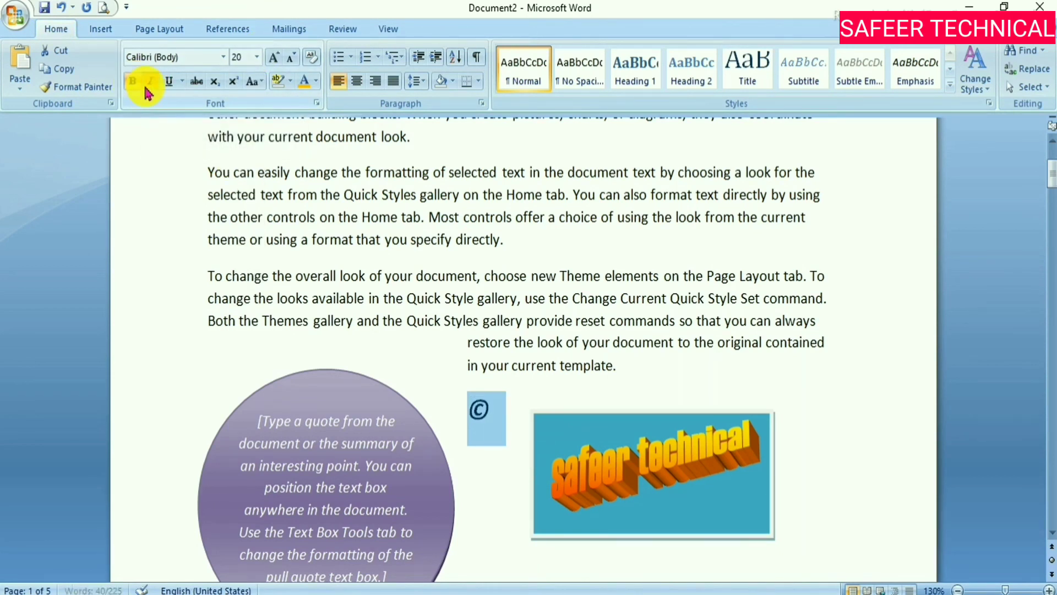
left_click(542, 418)
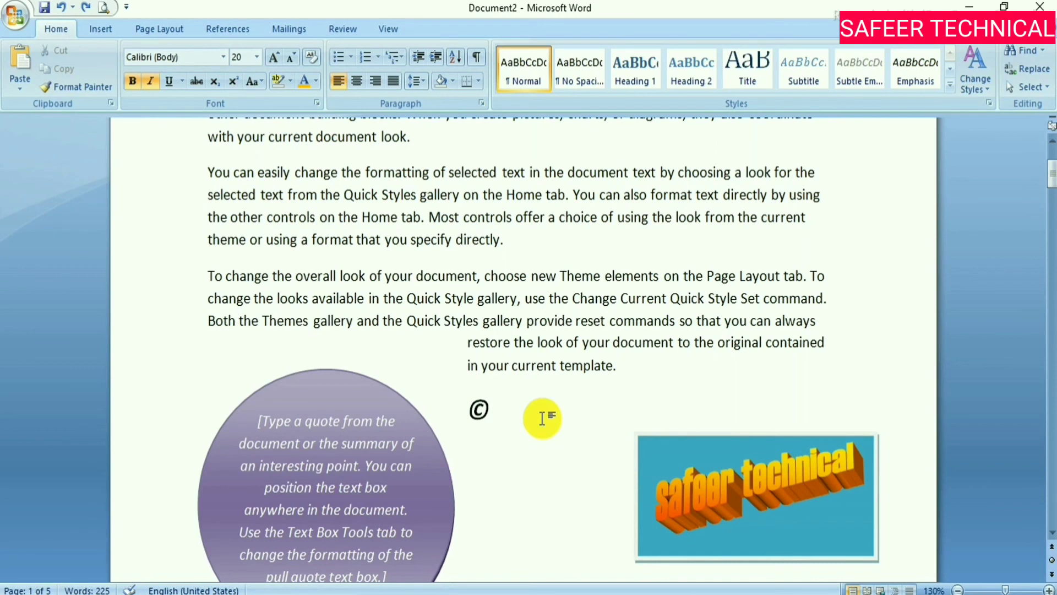
type("coop")
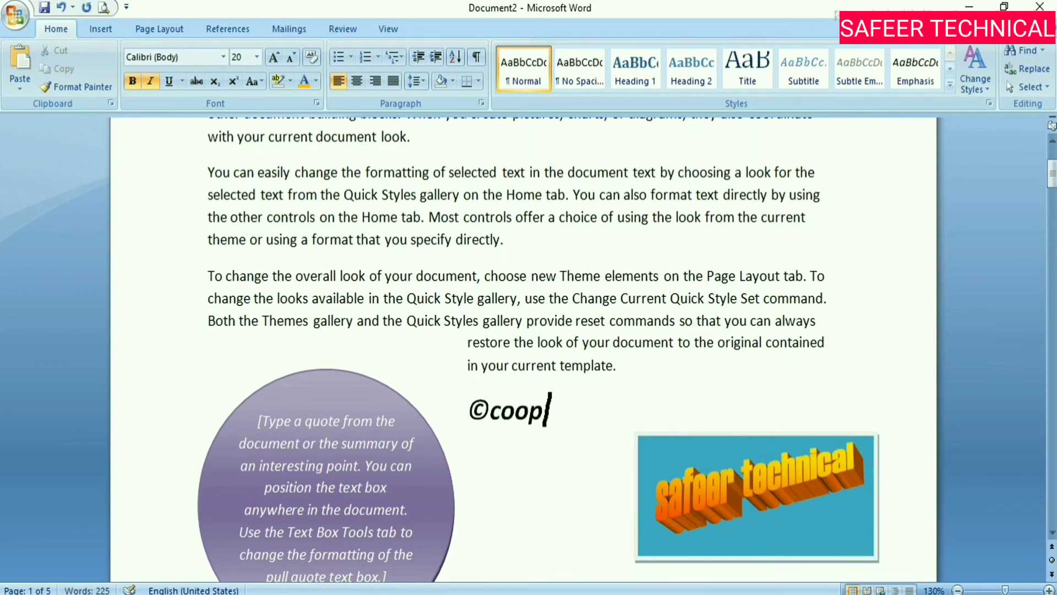
type("yright")
key("alt+n")
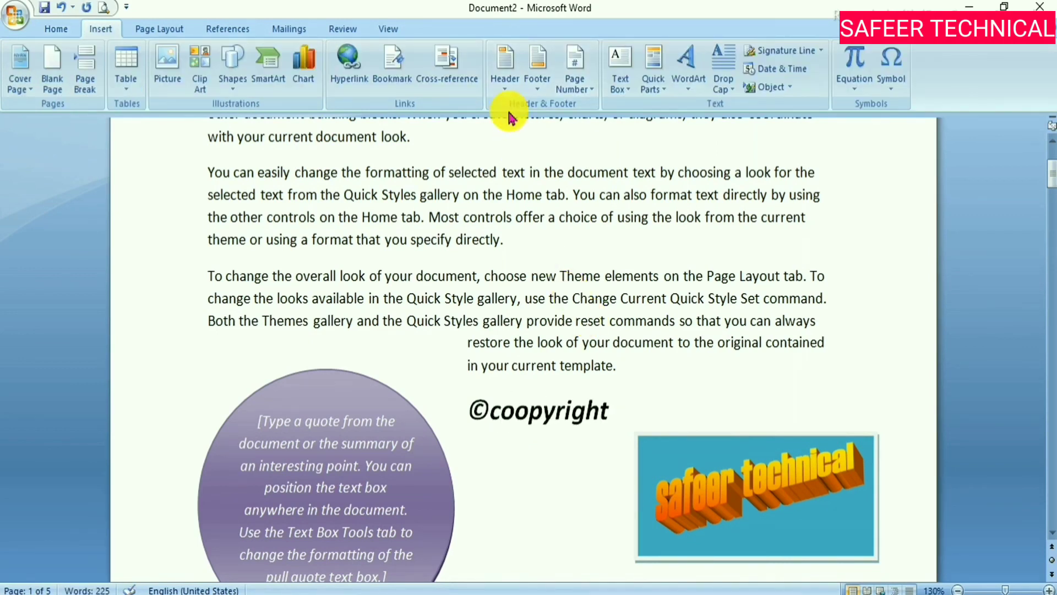